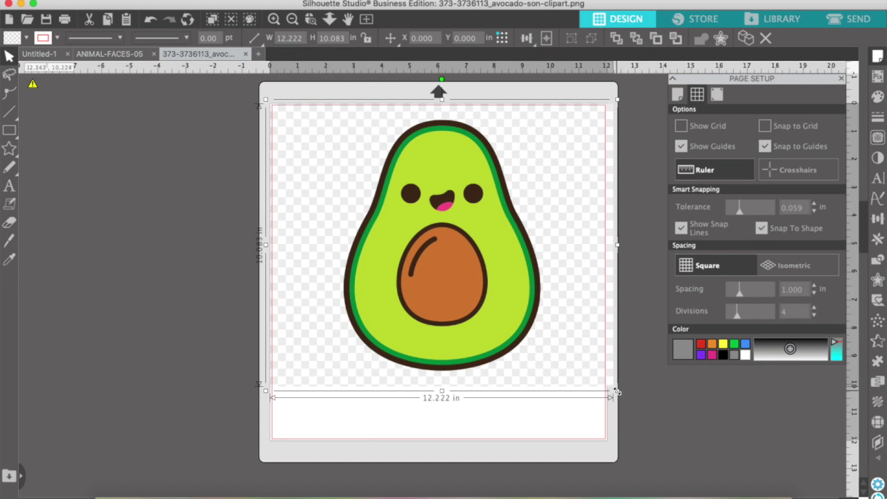
- Shrink the avocado image to about 7.3 × 6.0 in and place it near the middle of the page
{"action": "left_click_drag", "start_coordinate": [430, 237], "coordinate": [455, 283]}
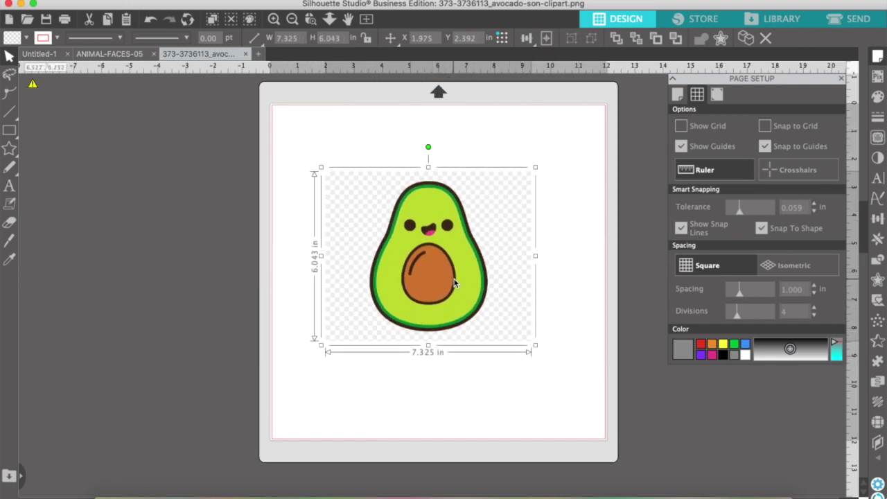
{"action": "left_click", "coordinate": [571, 195]}
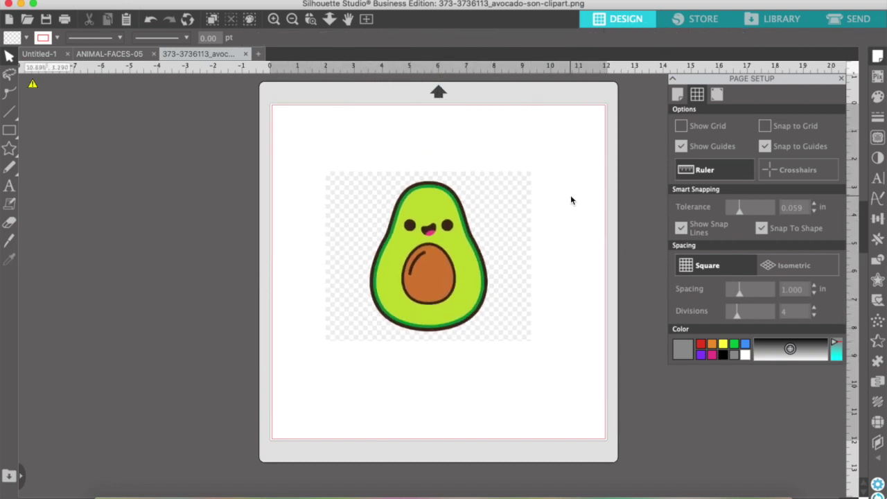
- Trace the outer edge of the avocado, excluding the image's side margins, with the threshold at 82%
{"action": "left_click", "coordinate": [878, 138]}
{"action": "left_click", "coordinate": [728, 132]}
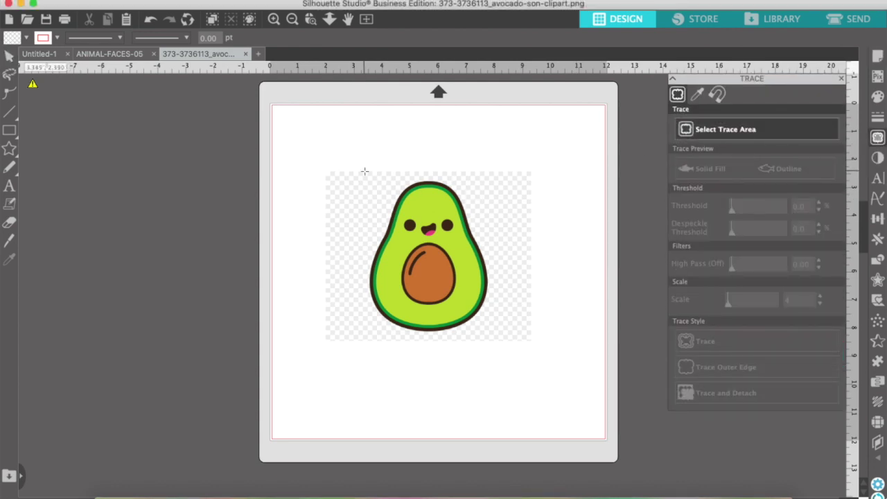
{"action": "mouse_move", "coordinate": [361, 170]}
{"action": "left_mouse_down"}
{"action": "mouse_move", "coordinate": [460, 199]}
{"action": "mouse_move", "coordinate": [499, 338]}
{"action": "left_mouse_up"}
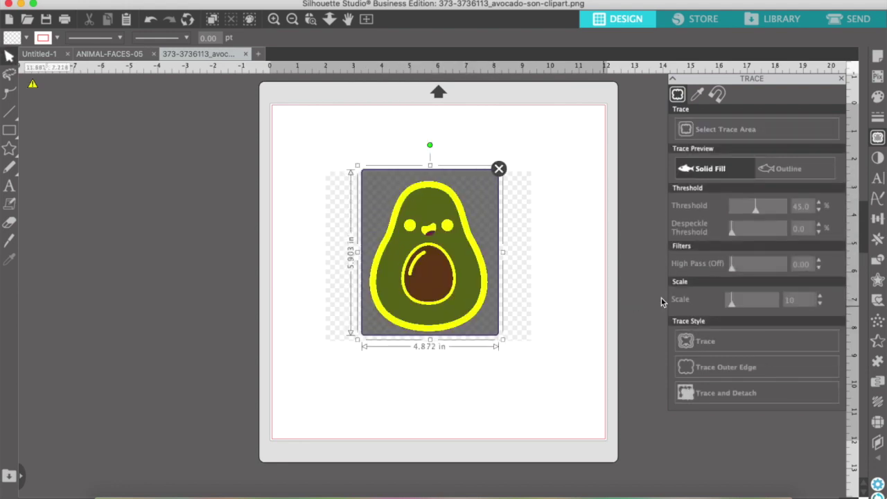
{"action": "left_click_drag", "start_coordinate": [755, 214], "coordinate": [777, 211]}
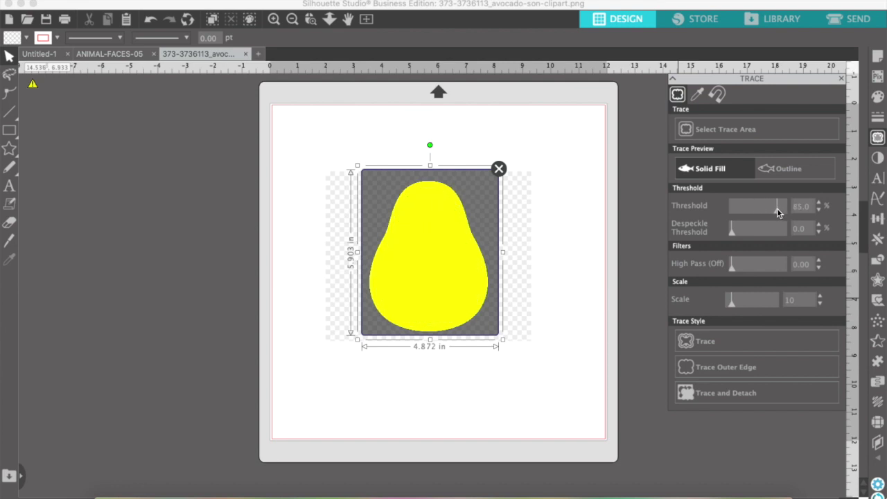
{"action": "left_click", "coordinate": [705, 370]}
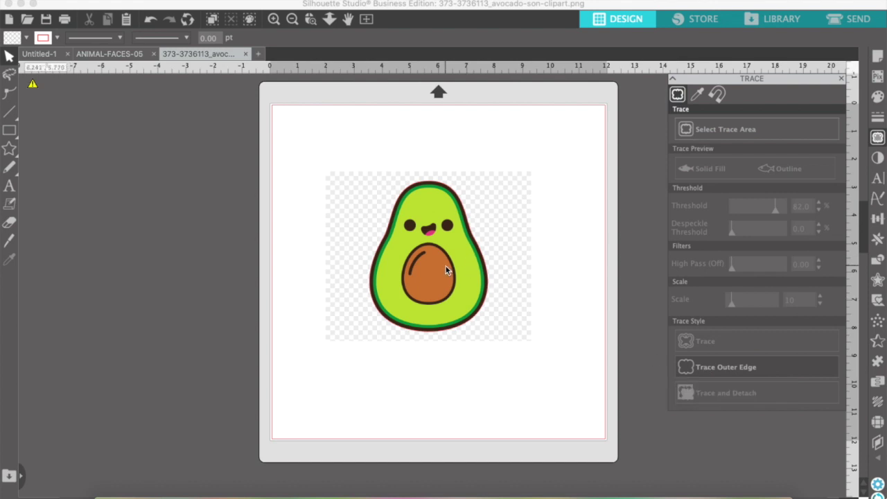
- Move the original avocado image off the traced outline and delete the image
{"action": "left_click_drag", "start_coordinate": [446, 271], "coordinate": [340, 354]}
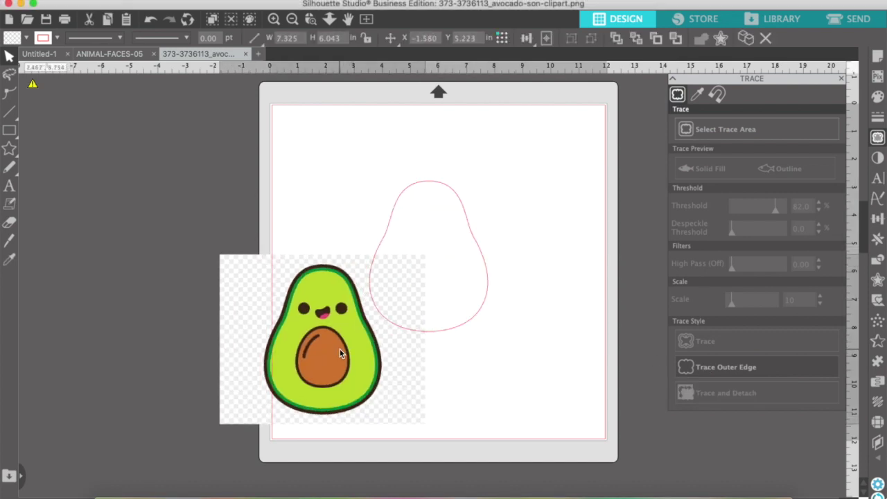
{"action": "left_click", "coordinate": [323, 311]}
{"action": "key", "text": "Delete"}
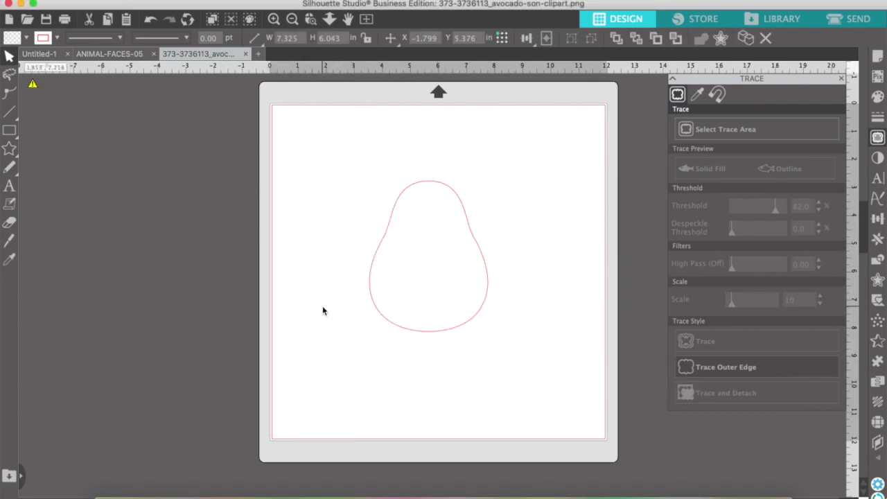
- Resize the traced outline to 4 in high with locked proportions and move it to the page's upper-left area
{"action": "left_click", "coordinate": [373, 305]}
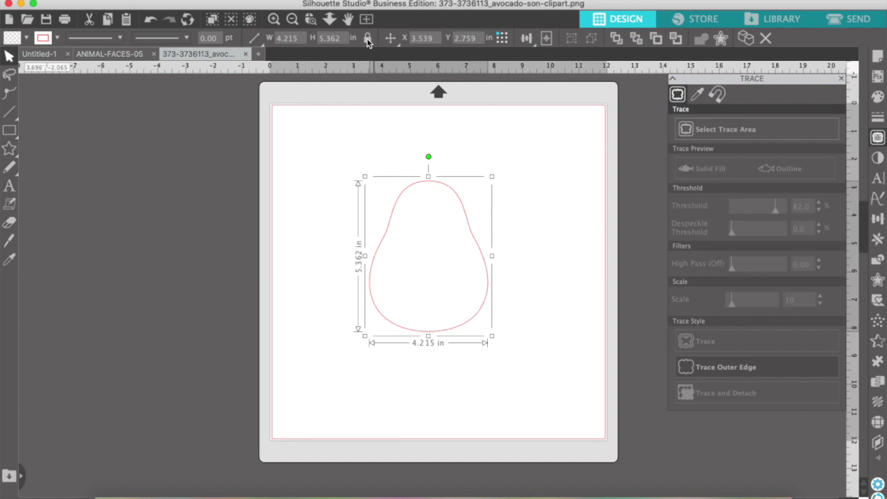
{"action": "double_click", "coordinate": [330, 39]}
{"action": "type", "text": "4"}
{"action": "key", "text": "Return"}
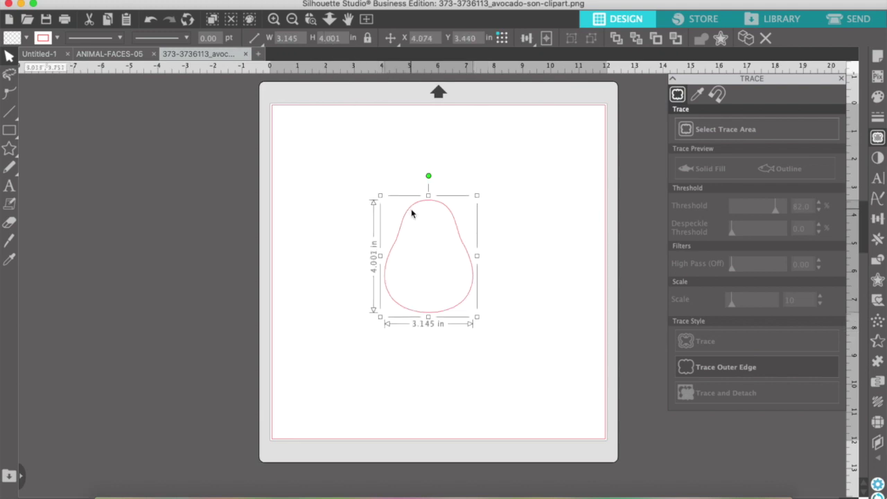
{"action": "left_click_drag", "start_coordinate": [412, 208], "coordinate": [341, 158]}
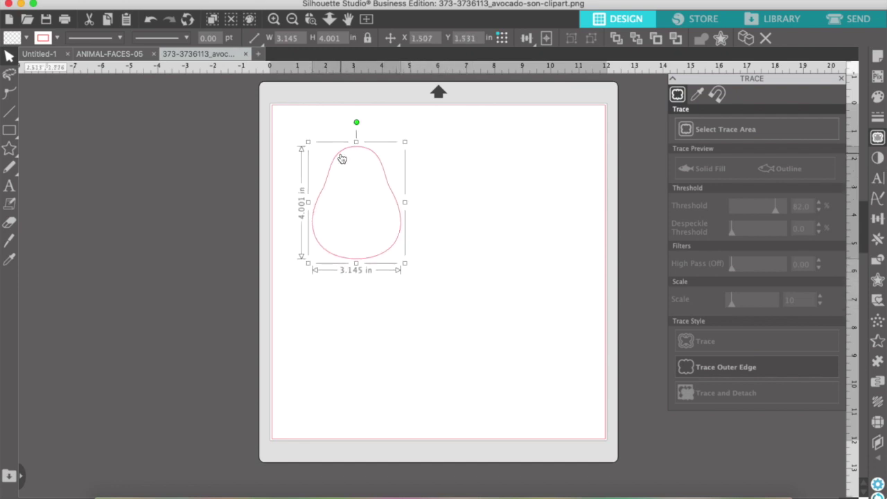
- Copy and paste the avocado outline, placing the duplicate beside the original in the page's upper-right area
{"action": "left_click", "coordinate": [128, 0]}
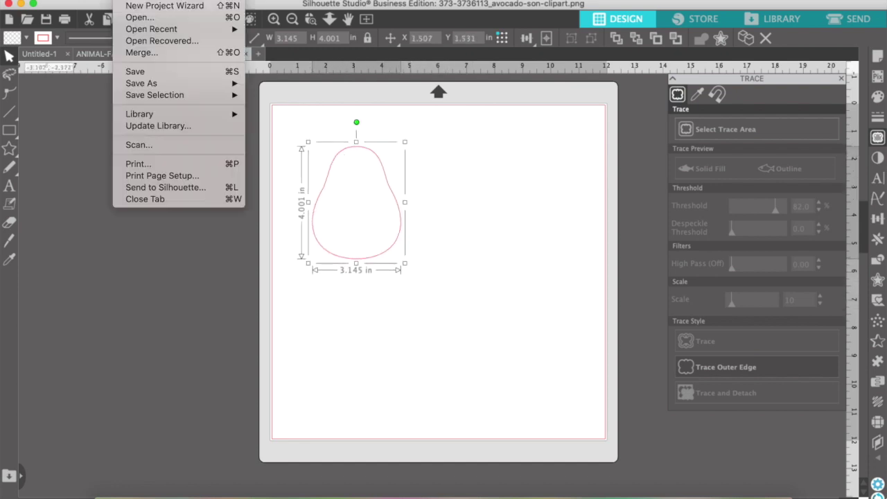
{"action": "mouse_move", "coordinate": [151, 0]}
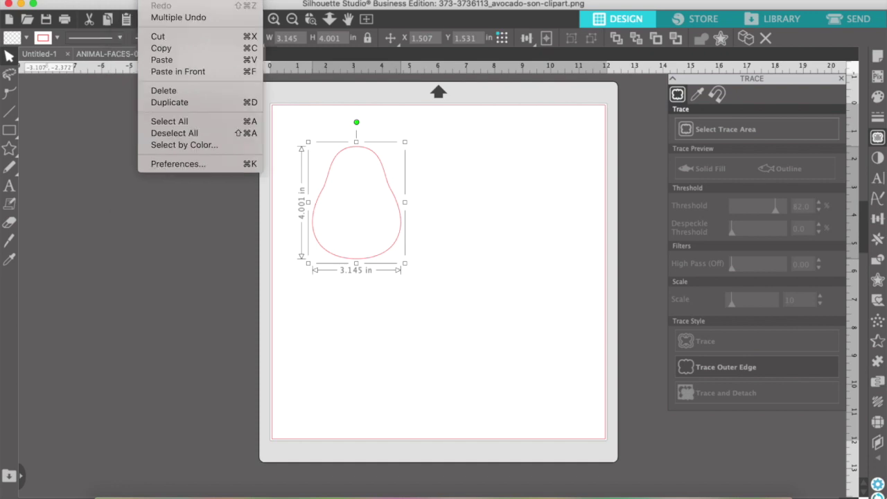
{"action": "left_click", "coordinate": [160, 48]}
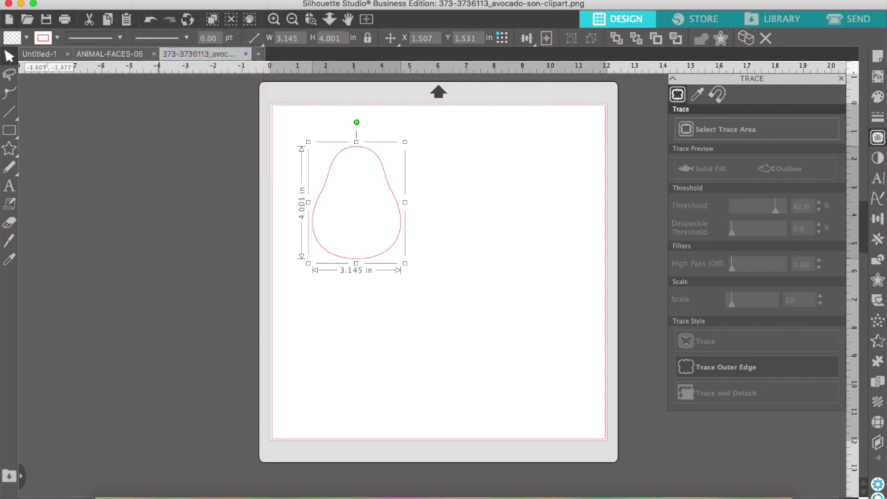
{"action": "left_click", "coordinate": [151, 0]}
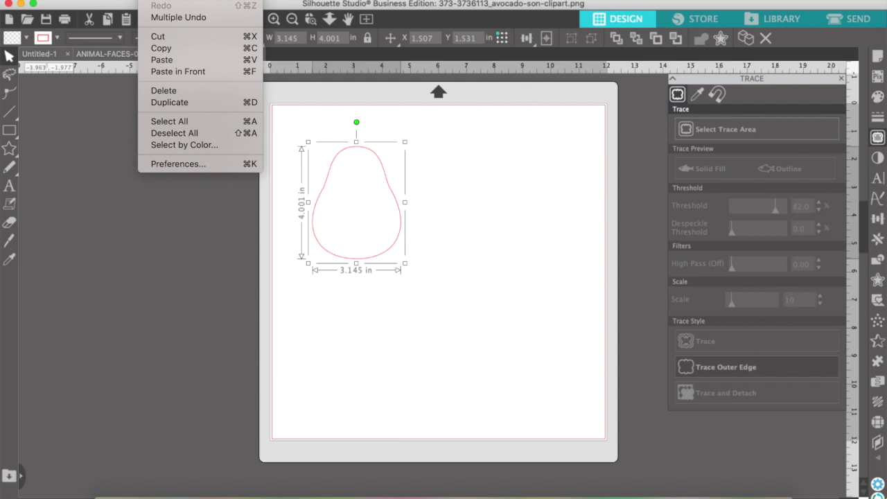
{"action": "left_click", "coordinate": [169, 66]}
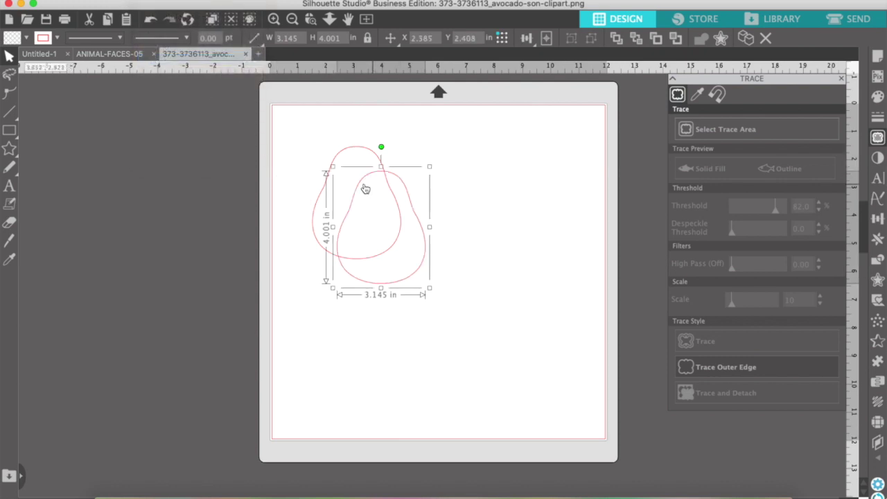
{"action": "left_click_drag", "start_coordinate": [360, 192], "coordinate": [490, 157]}
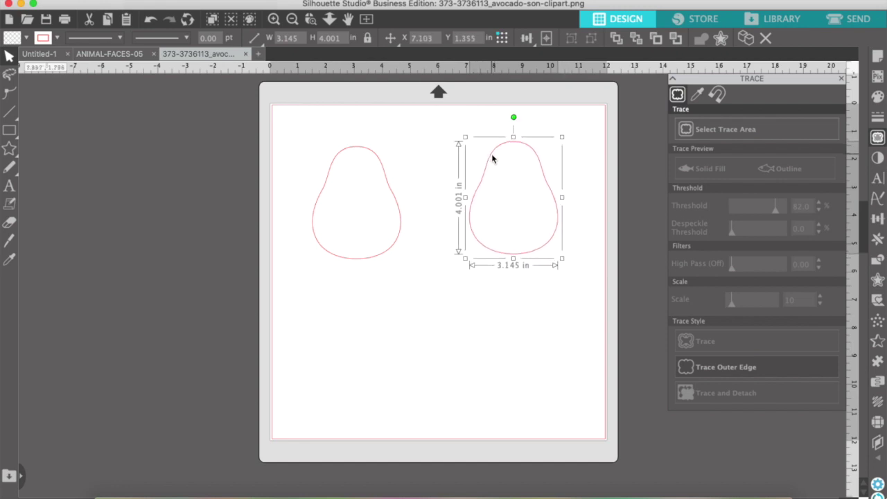
- Add a 0.250 in outer offset with rounded corners to the left avocado outline
{"action": "left_click", "coordinate": [384, 171]}
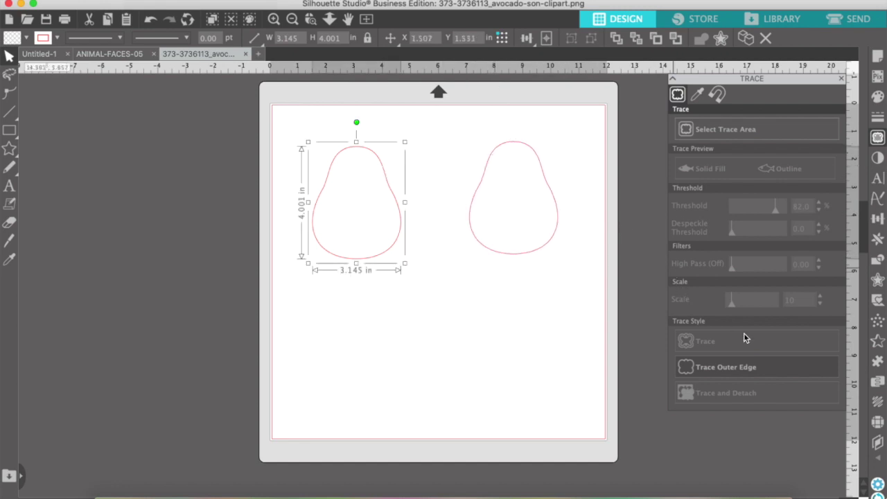
{"action": "left_click", "coordinate": [878, 280]}
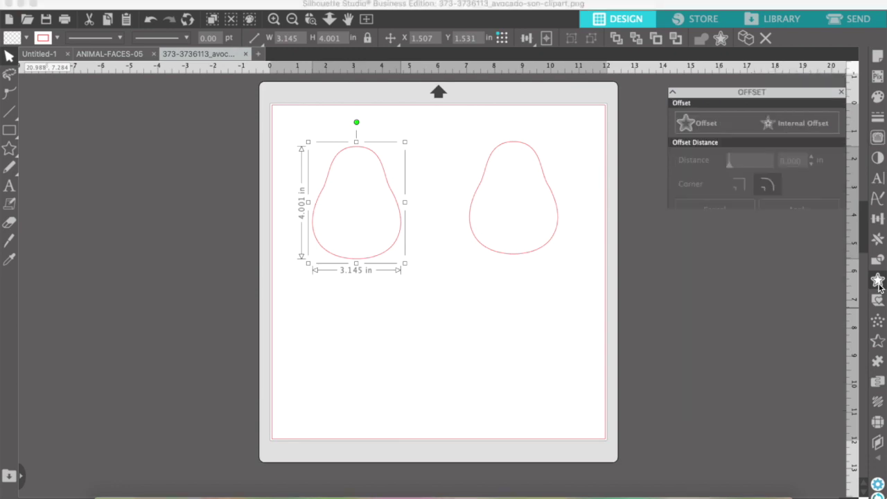
{"action": "left_click", "coordinate": [708, 111]}
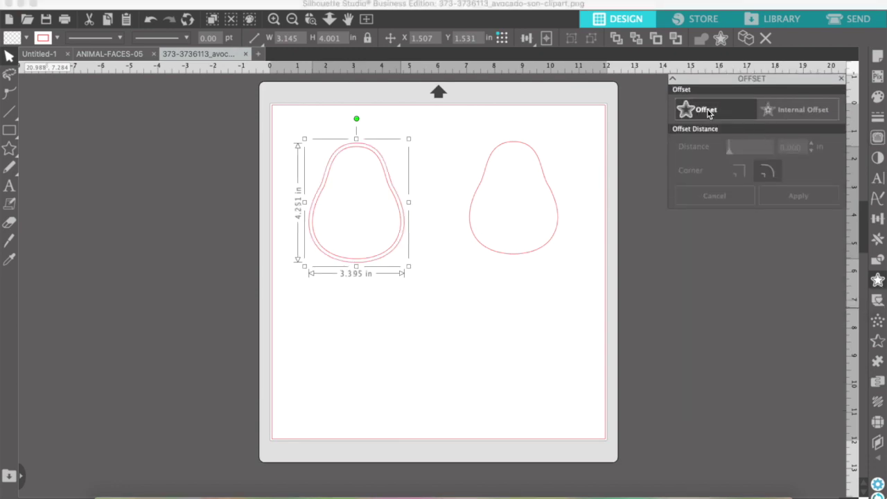
{"action": "double_click", "coordinate": [788, 148]}
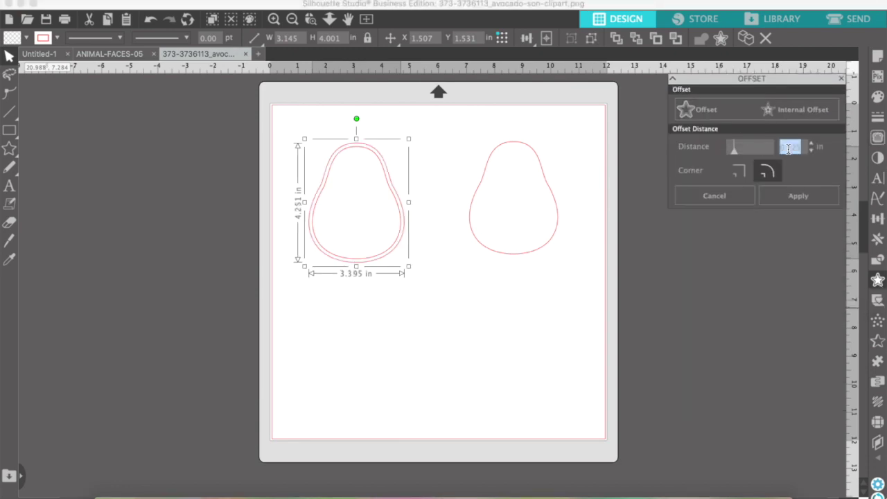
{"action": "key", "text": "BackSpace"}
{"action": "left_click", "coordinate": [801, 197]}
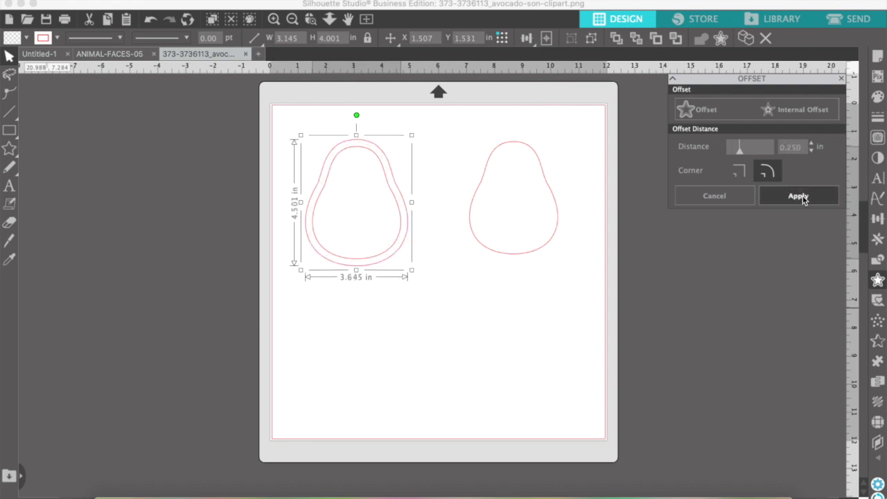
- Add a 0.04 in outer offset with rounded corners to the right avocado outline
{"action": "left_click", "coordinate": [529, 146]}
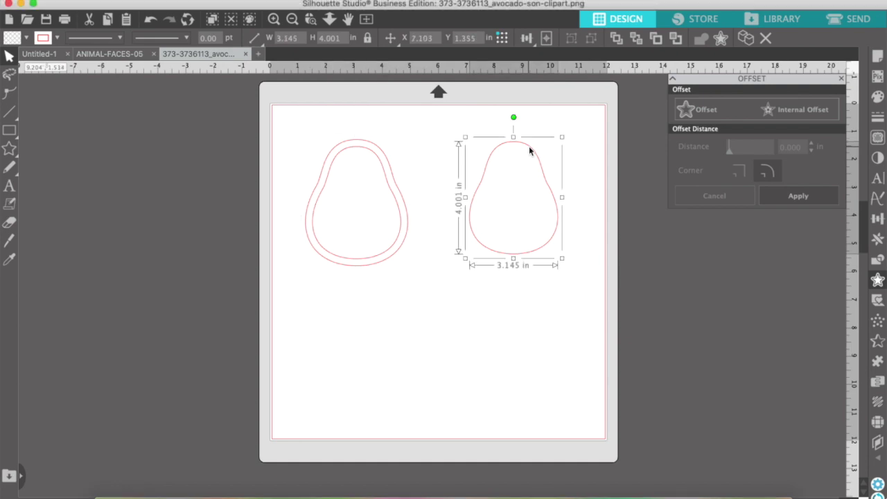
{"action": "left_click", "coordinate": [694, 111]}
{"action": "double_click", "coordinate": [795, 146]}
{"action": "type", "text": ".0"}
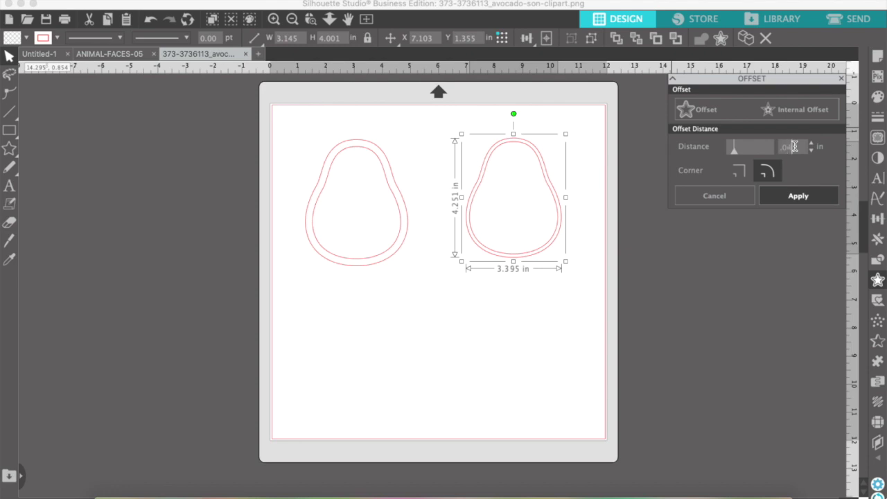
{"action": "type", "text": "4"}
{"action": "key", "text": "Return"}
{"action": "left_click", "coordinate": [428, 150]}
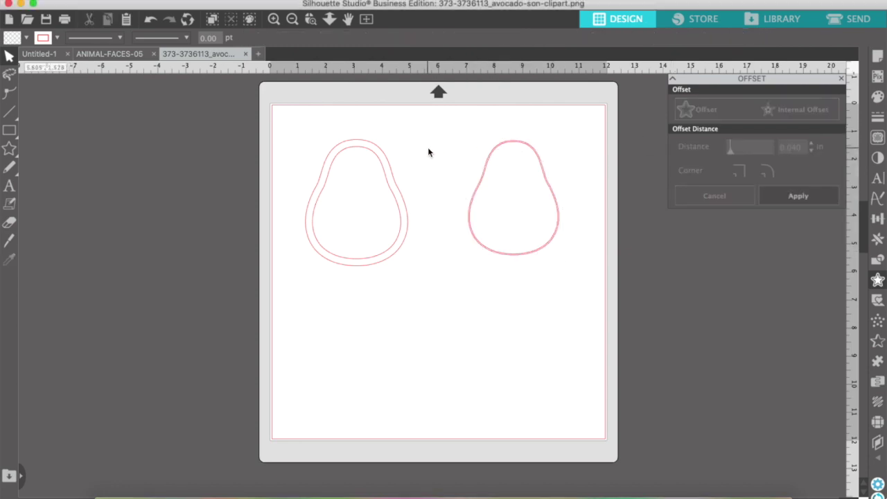
- Combine the left avocado outline and its offset into a compound path
{"action": "left_click_drag", "start_coordinate": [296, 127], "coordinate": [373, 199]}
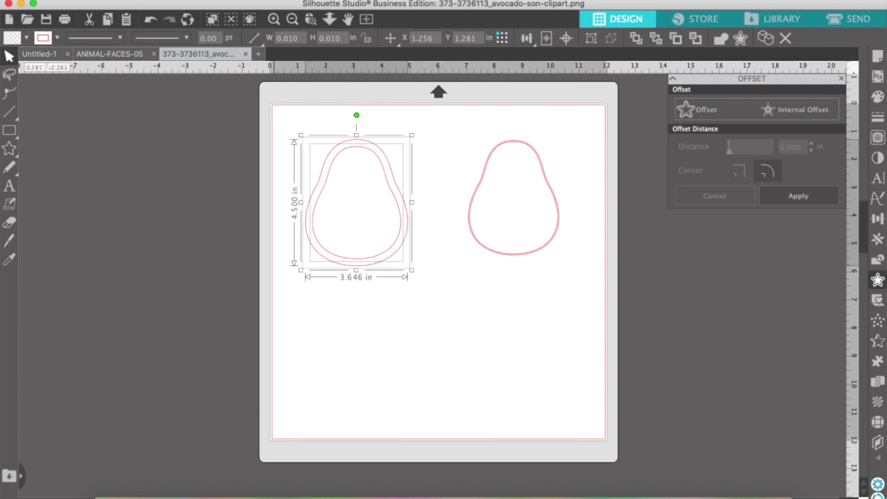
{"action": "left_click", "coordinate": [247, 0]}
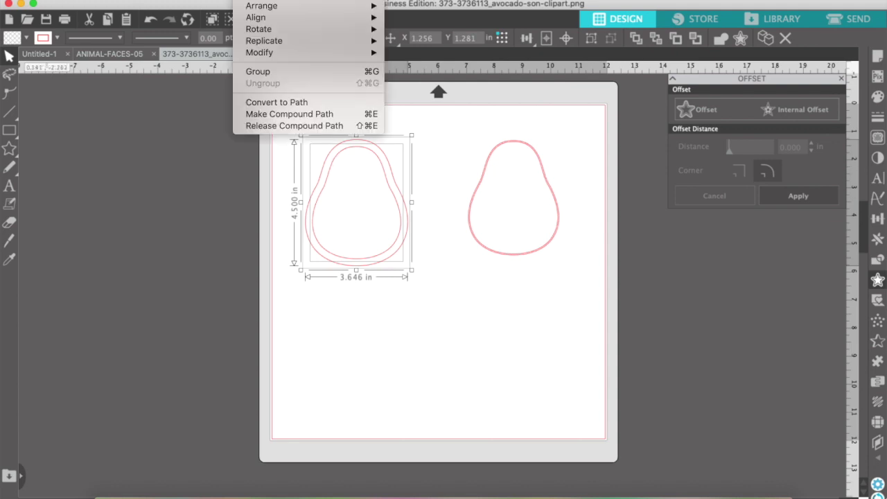
{"action": "left_click", "coordinate": [296, 115]}
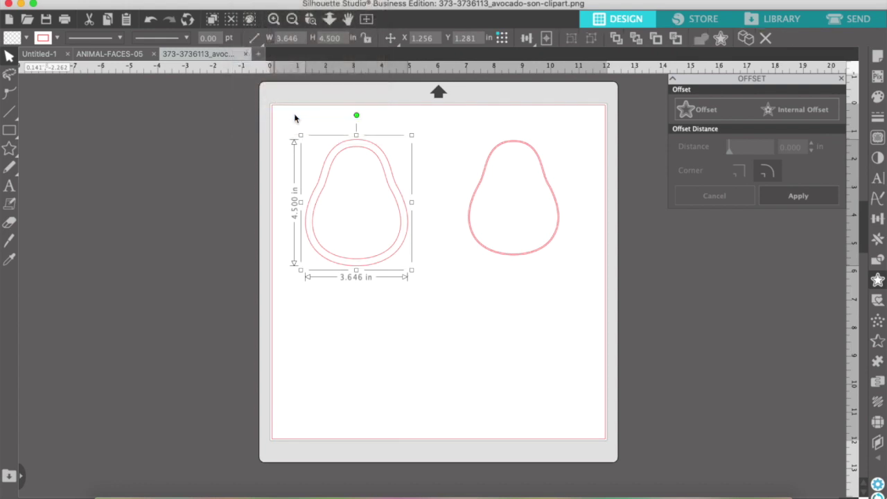
{"action": "left_click", "coordinate": [466, 121]}
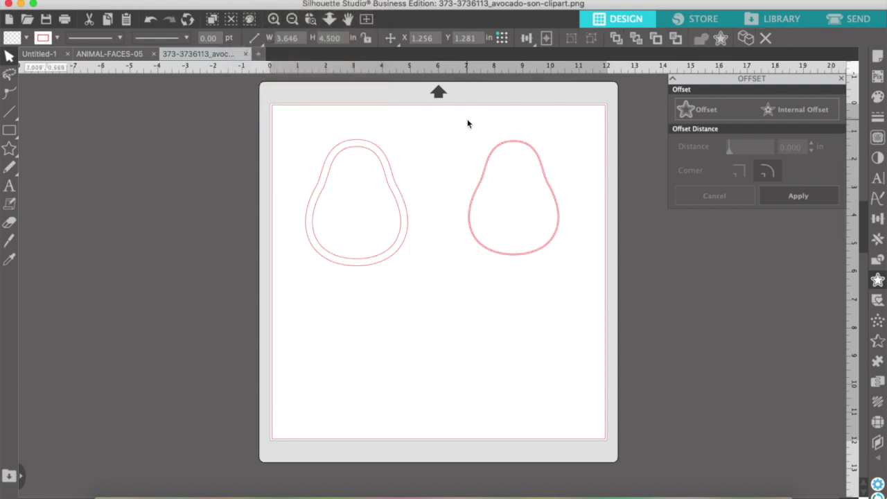
- Combine the right avocado outline and its thin offset into a compound path
{"action": "left_click", "coordinate": [542, 192]}
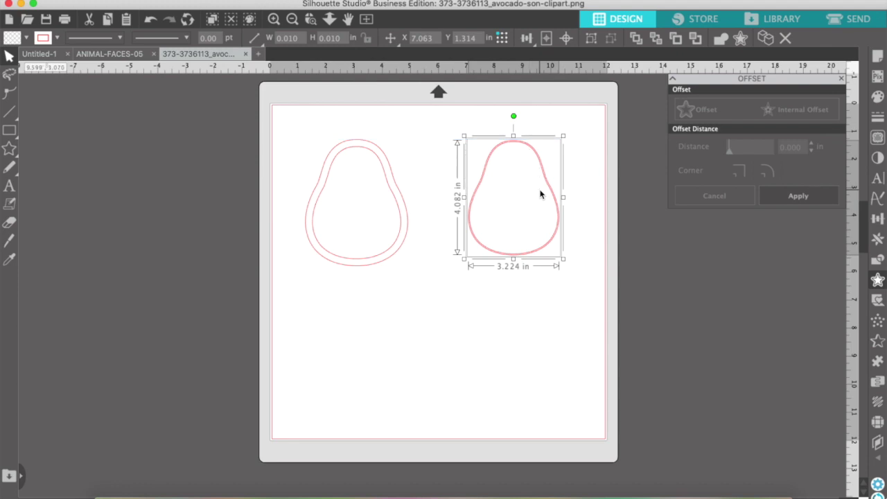
{"action": "left_click", "coordinate": [250, 0]}
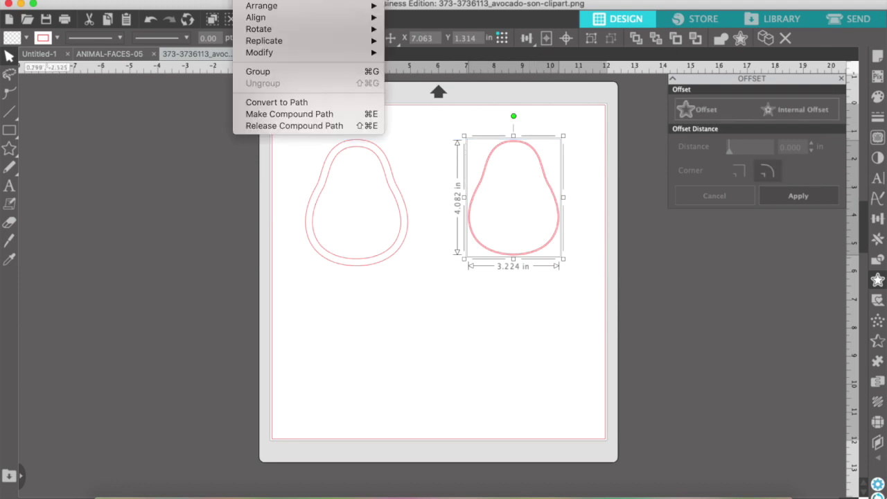
{"action": "left_click", "coordinate": [281, 115]}
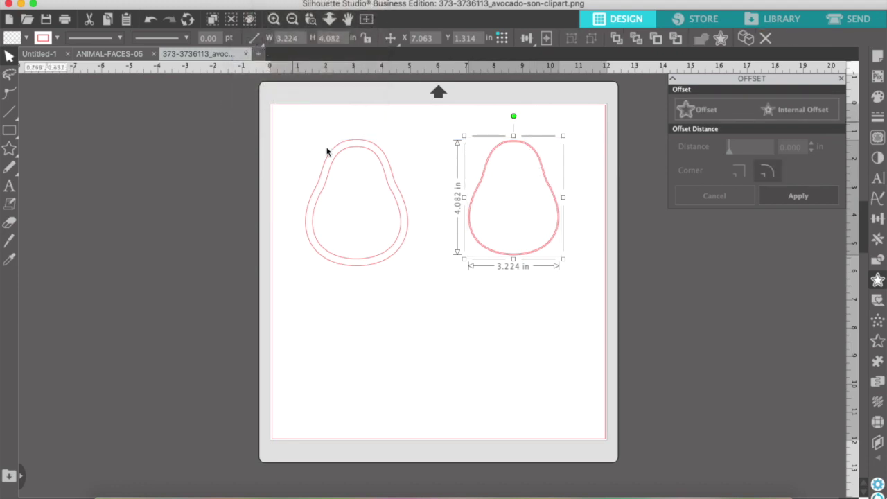
- Fill the left avocado compound path with the recently used light peach color
{"action": "left_click", "coordinate": [339, 157]}
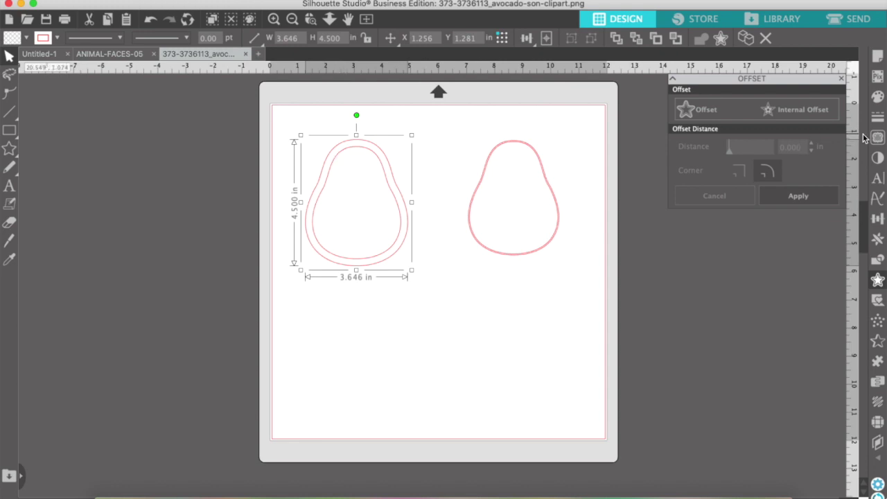
{"action": "left_click", "coordinate": [877, 97]}
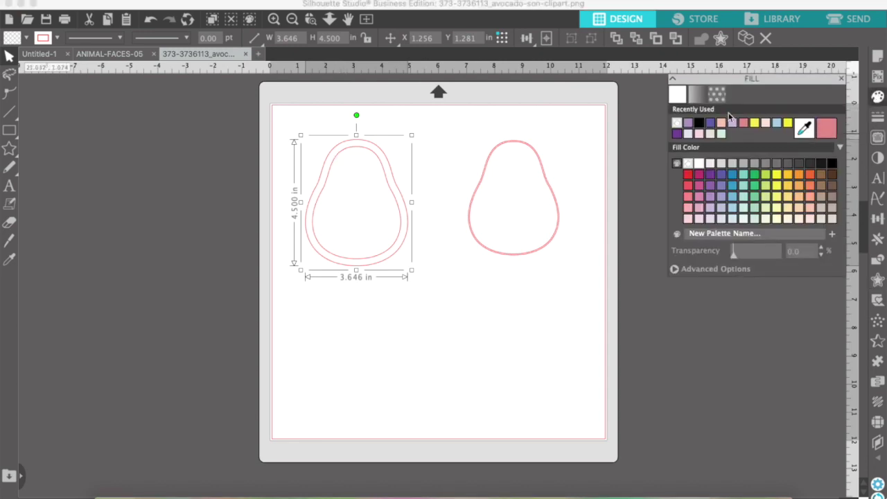
{"action": "left_click", "coordinate": [721, 124]}
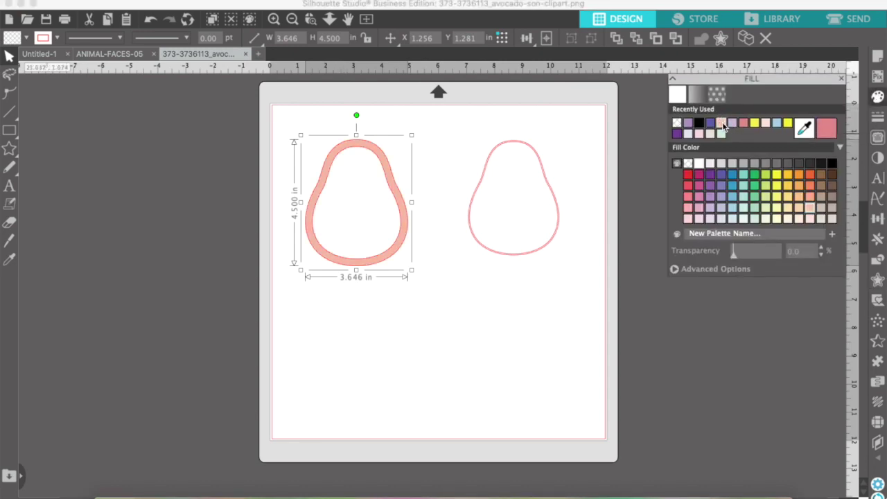
- Fill the thin right avocado compound path with the recently used black color and deselect it
{"action": "left_click", "coordinate": [527, 143]}
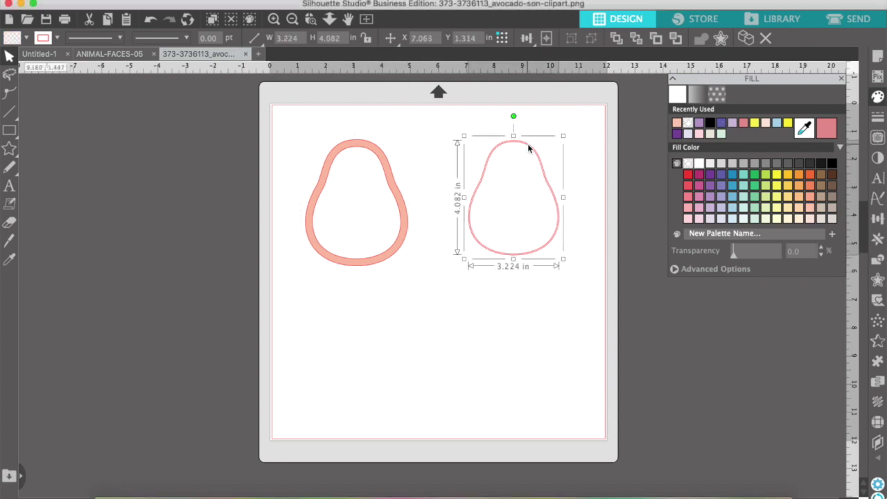
{"action": "left_click", "coordinate": [712, 123]}
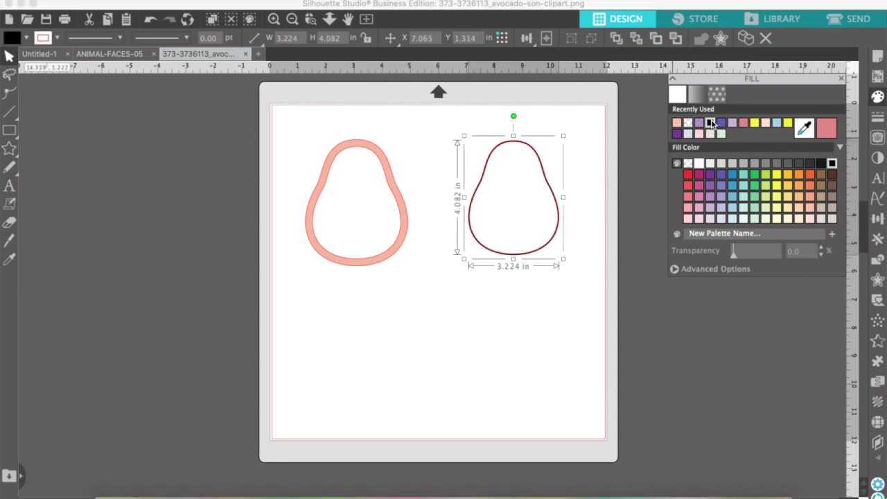
{"action": "left_click", "coordinate": [470, 296]}
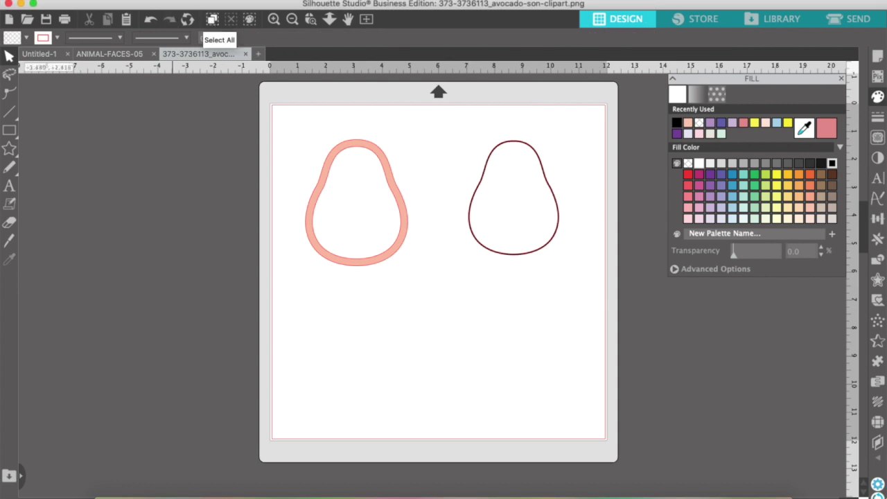
- Select both avocado frames, align their centers on each other, and group them
{"action": "left_click", "coordinate": [128, 0]}
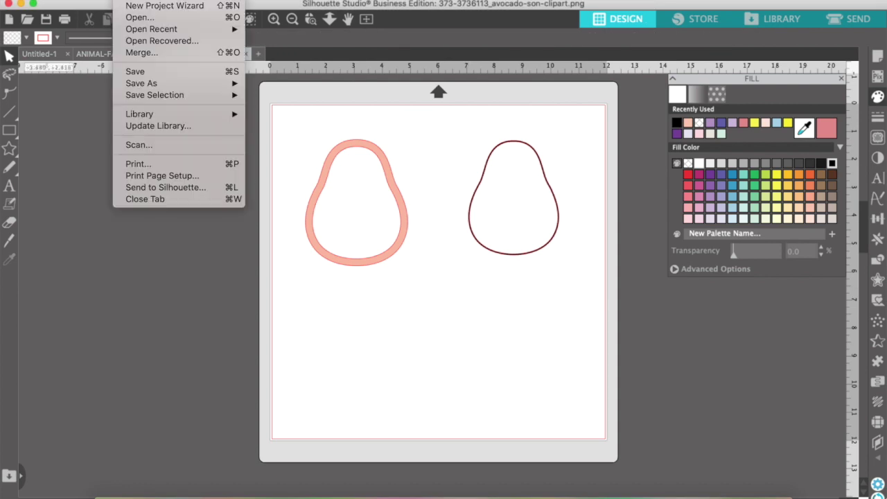
{"action": "mouse_move", "coordinate": [156, 0]}
{"action": "left_click", "coordinate": [177, 124]}
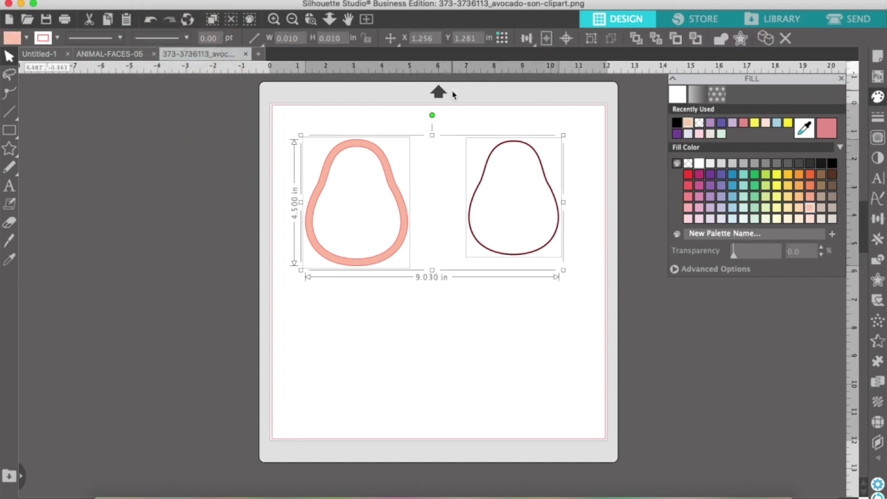
{"action": "left_click", "coordinate": [566, 39]}
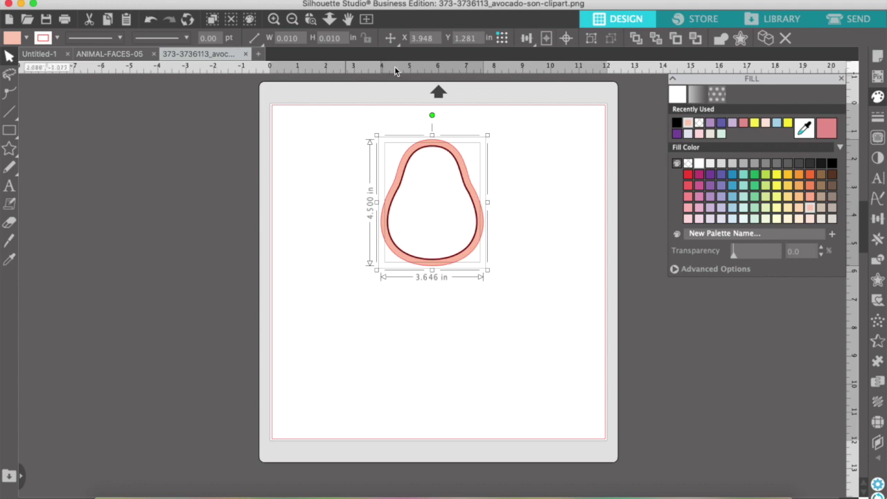
{"action": "left_click", "coordinate": [592, 39]}
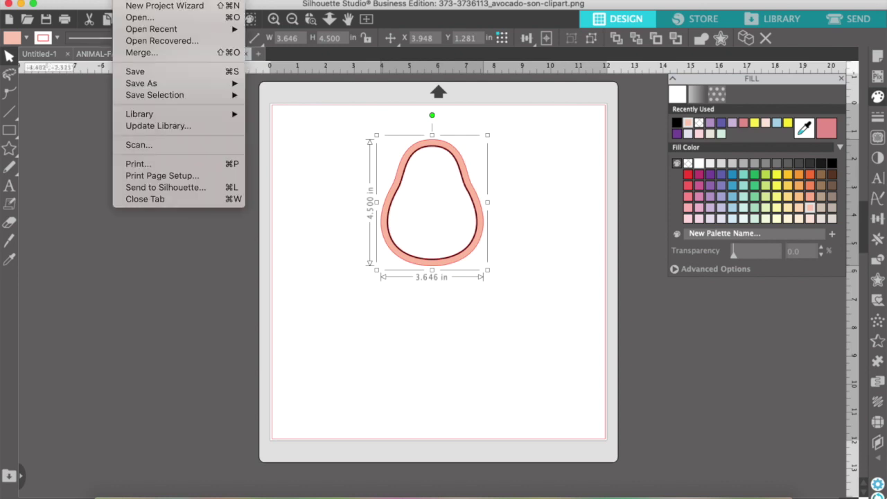
- Save the design to the Desktop as avocadotest in Silhouette Studio V3 format and close the document
{"action": "mouse_move", "coordinate": [229, 85]}
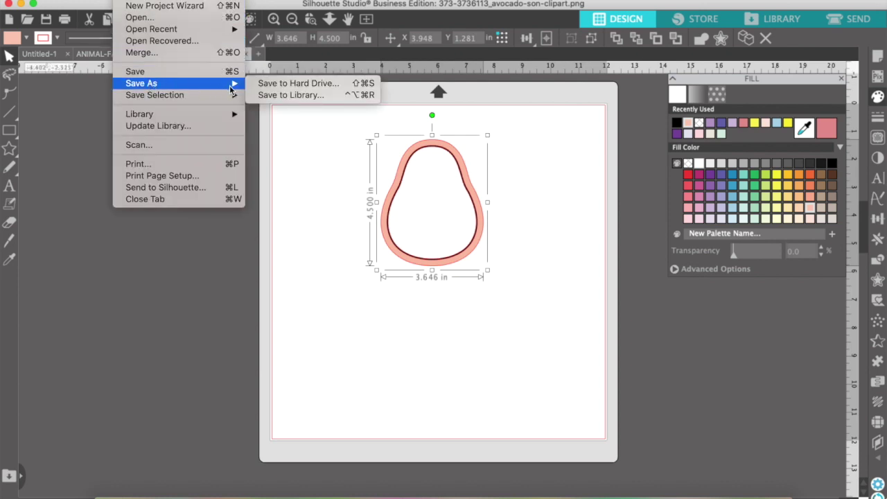
{"action": "left_click", "coordinate": [264, 84]}
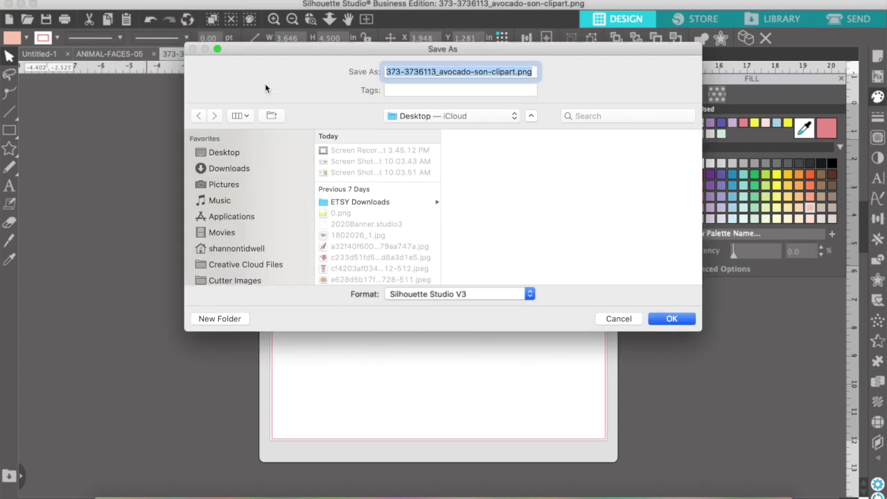
{"action": "type", "text": "avocadotest"}
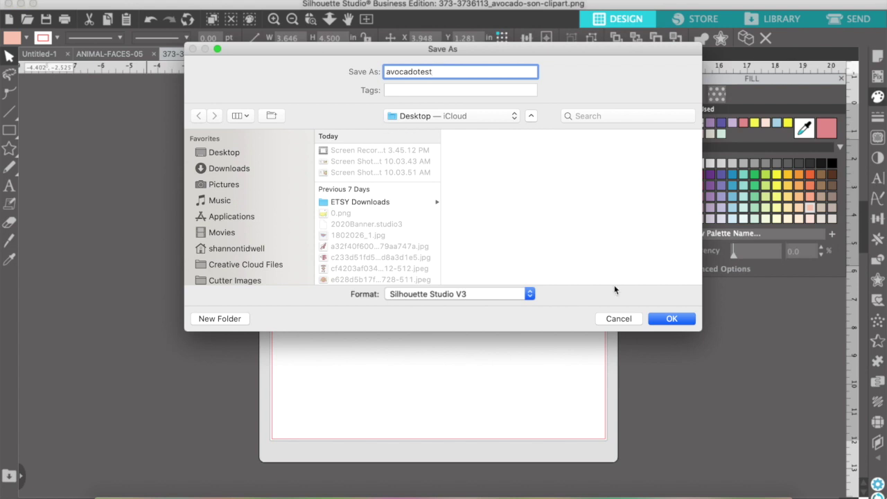
{"action": "left_click", "coordinate": [671, 319]}
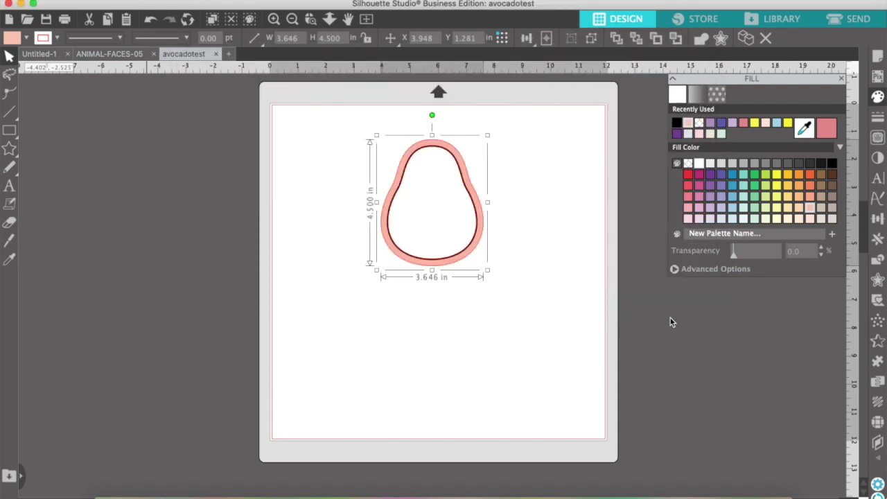
{"action": "left_click", "coordinate": [216, 54]}
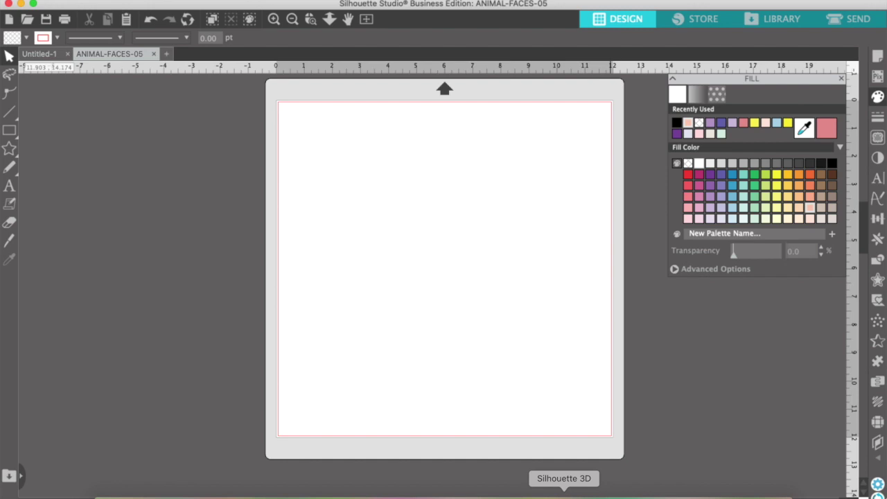
- Switch to Silhouette 3D, hide the library, and import avocadotest.studio3 from the Desktop as an Extrusion
{"action": "left_click", "coordinate": [575, 493]}
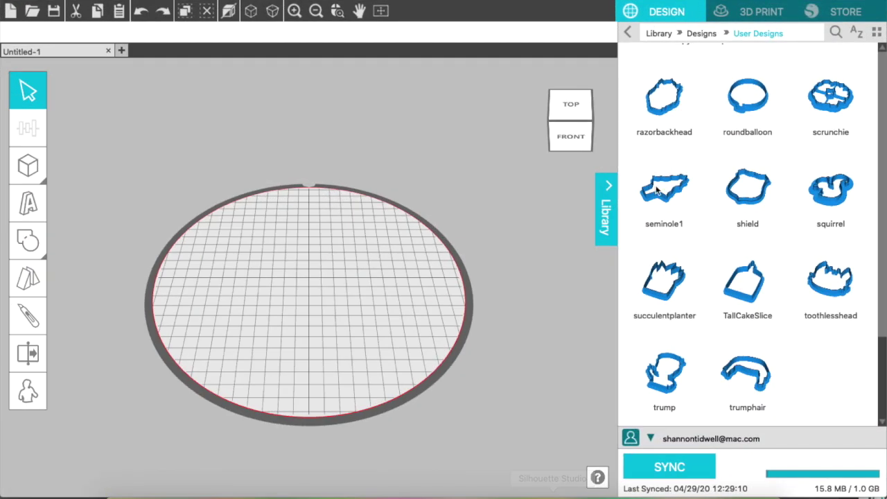
{"action": "left_click", "coordinate": [609, 206]}
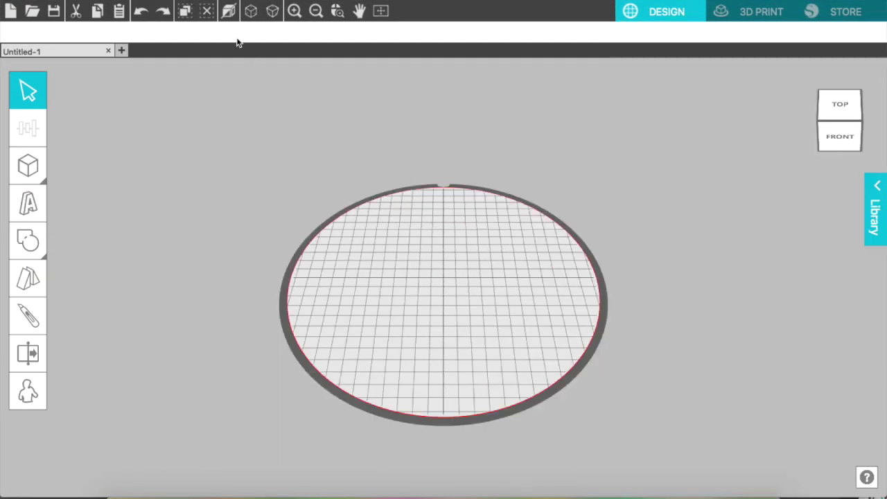
{"action": "left_click", "coordinate": [115, 0]}
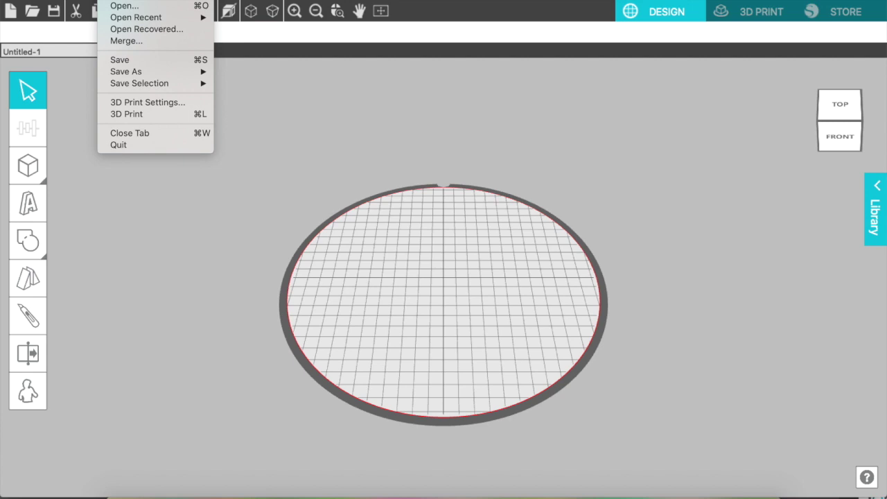
{"action": "left_click", "coordinate": [114, 0]}
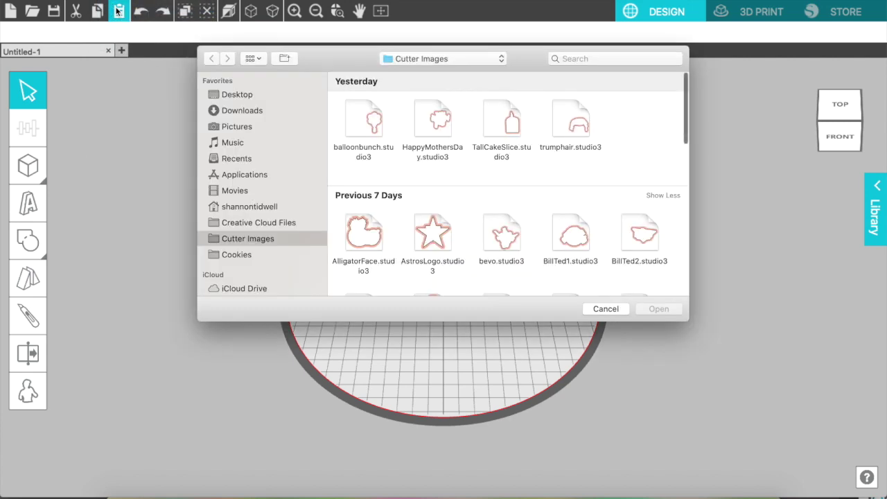
{"action": "left_click", "coordinate": [242, 98]}
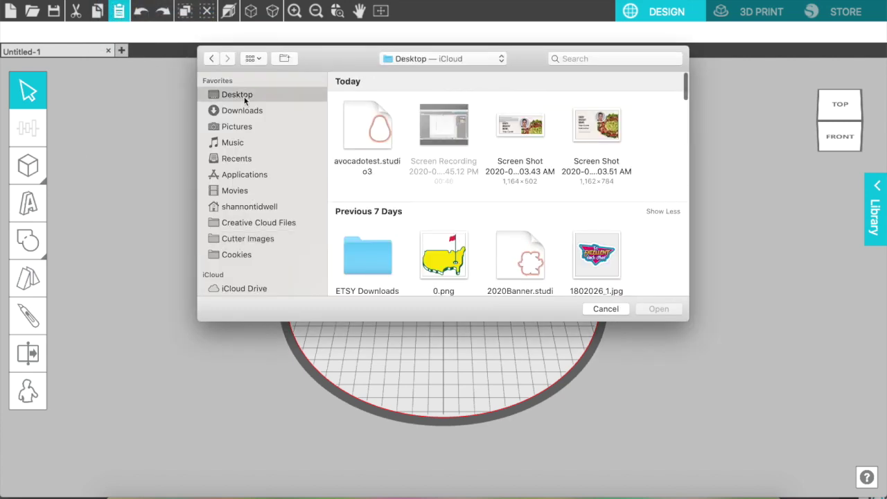
{"action": "double_click", "coordinate": [369, 133]}
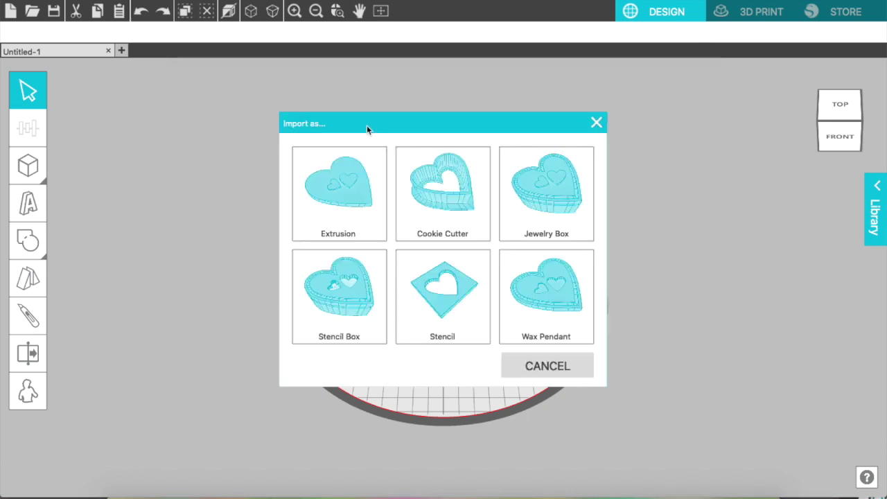
{"action": "left_click", "coordinate": [346, 201]}
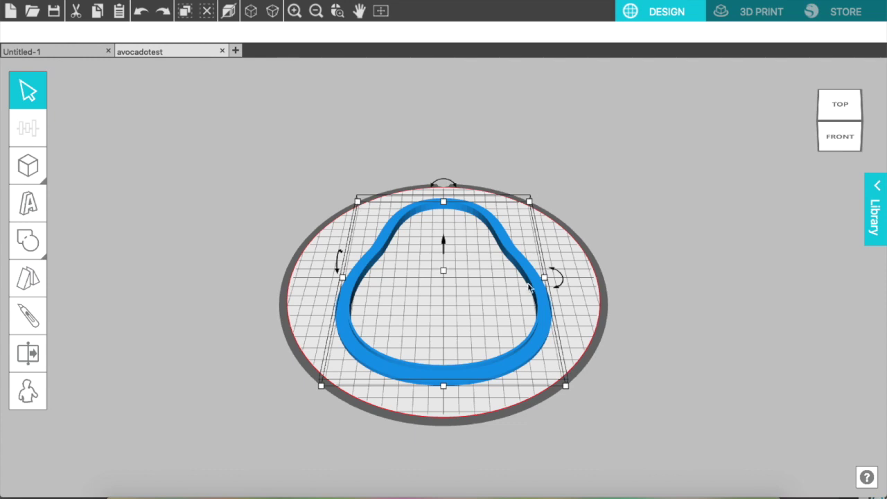
- Select the imported avocado model and ungroup it into its separate frames
{"action": "left_click", "coordinate": [836, 128]}
{"action": "mouse_move", "coordinate": [836, 127]}
{"action": "left_mouse_down"}
{"action": "mouse_move", "coordinate": [860, 132]}
{"action": "mouse_move", "coordinate": [879, 113]}
{"action": "mouse_move", "coordinate": [834, 152]}
{"action": "mouse_move", "coordinate": [824, 140]}
{"action": "left_mouse_up"}
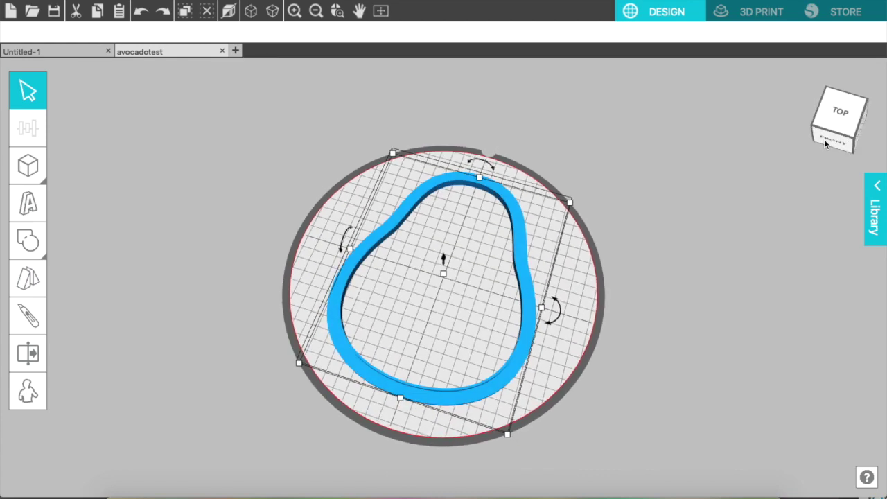
{"action": "left_click", "coordinate": [400, 193]}
{"action": "left_click", "coordinate": [400, 193]}
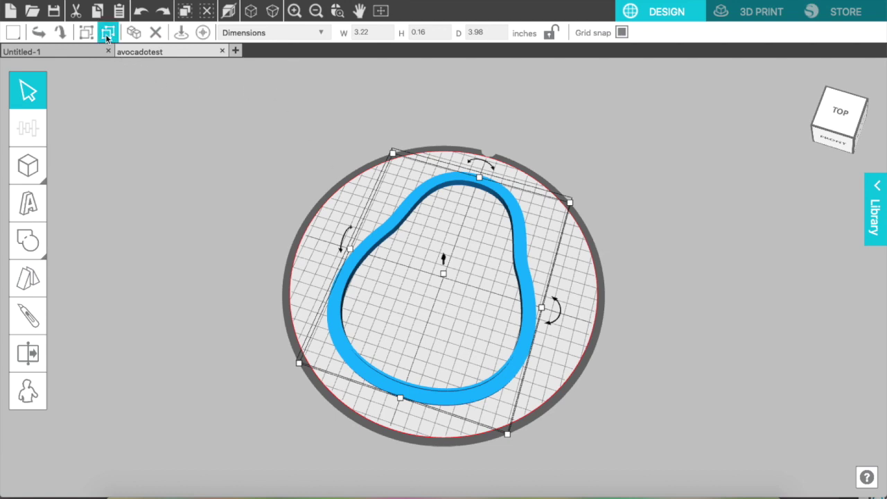
{"action": "left_click", "coordinate": [108, 37]}
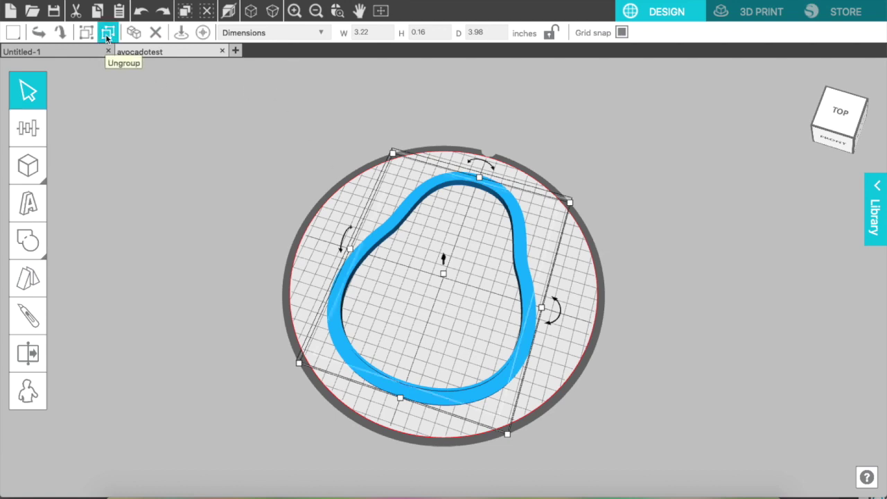
- Set the height of the thin inner avocado ring to 0.60 inches
{"action": "left_click", "coordinate": [846, 133]}
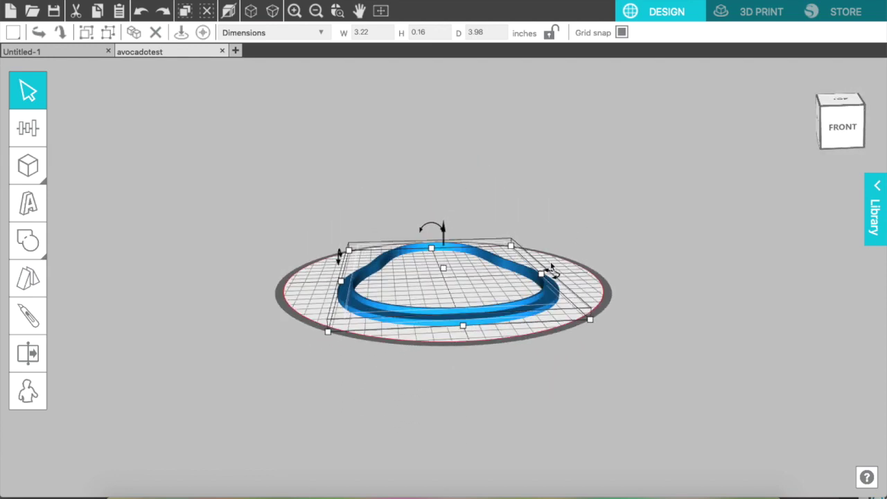
{"action": "left_click", "coordinate": [512, 315]}
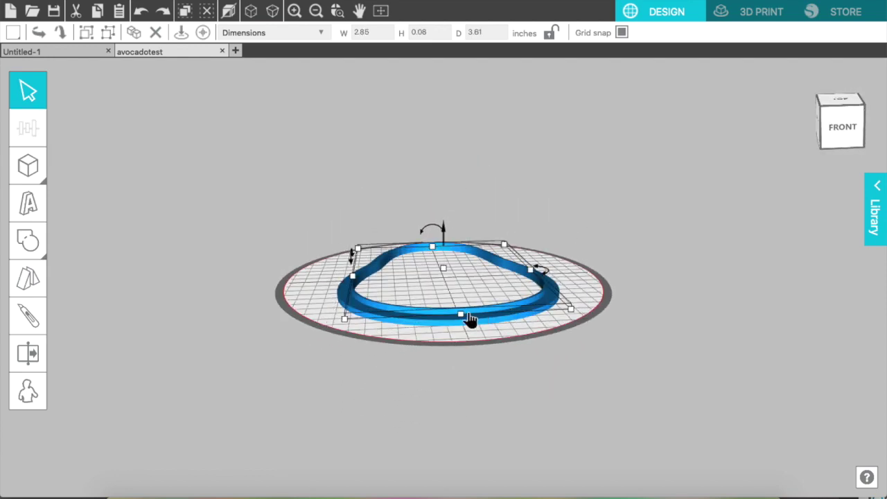
{"action": "left_click", "coordinate": [420, 33]}
{"action": "key", "text": "BackSpace"}
{"action": "type", "text": "6"}
{"action": "key", "text": "Return"}
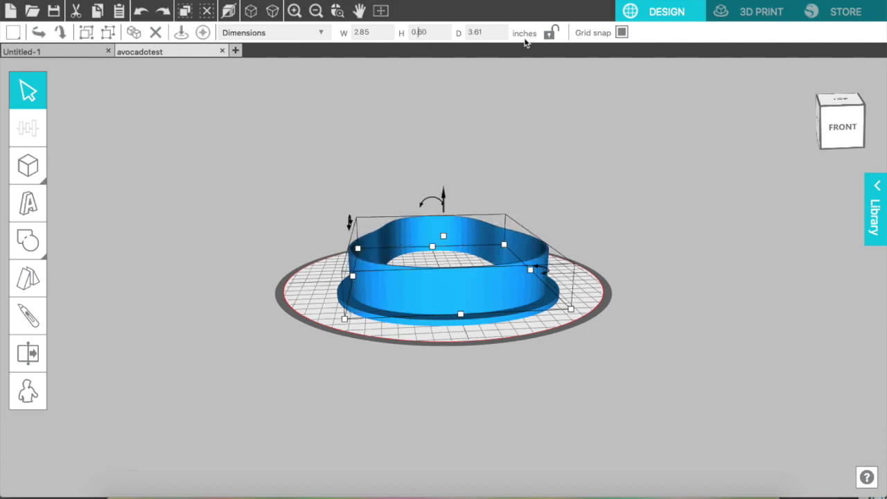
- Select both avocado cutter parts and lower them onto the print bed
{"action": "mouse_move", "coordinate": [847, 122]}
{"action": "left_mouse_down"}
{"action": "mouse_move", "coordinate": [841, 156]}
{"action": "mouse_move", "coordinate": [852, 124]}
{"action": "left_mouse_up"}
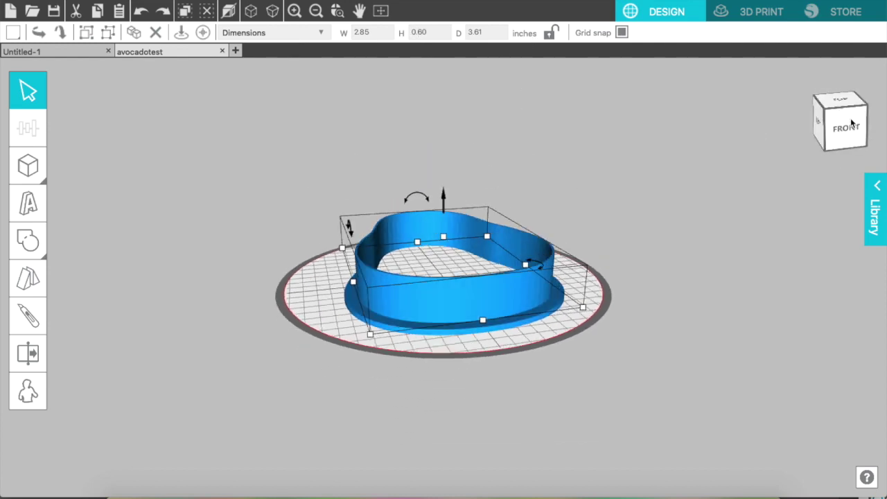
{"action": "left_click", "coordinate": [516, 338]}
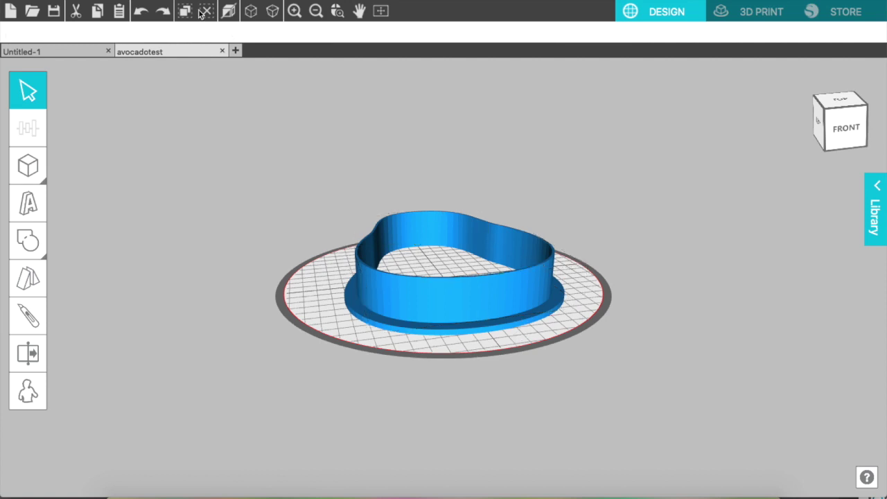
{"action": "left_click", "coordinate": [135, 0]}
{"action": "left_click", "coordinate": [161, 98]}
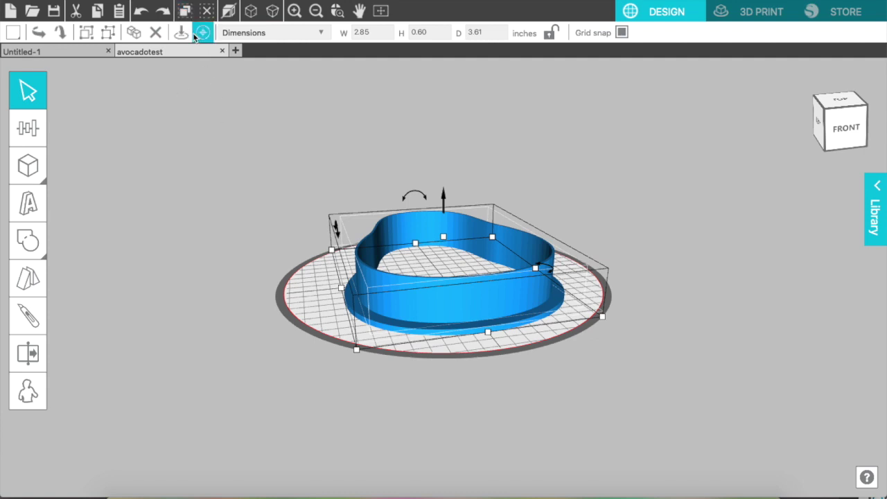
{"action": "left_click", "coordinate": [178, 33]}
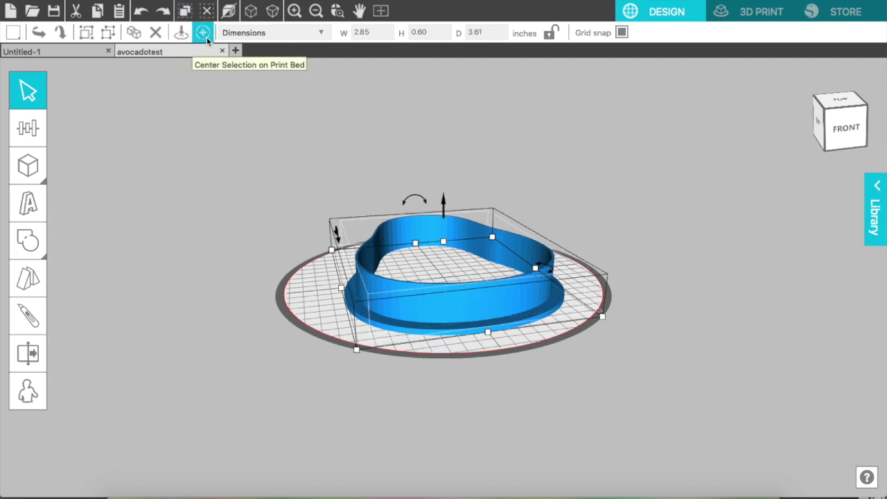
{"action": "mouse_move", "coordinate": [845, 125]}
{"action": "left_mouse_down"}
{"action": "mouse_move", "coordinate": [815, 156]}
{"action": "mouse_move", "coordinate": [800, 106]}
{"action": "mouse_move", "coordinate": [800, 122]}
{"action": "mouse_move", "coordinate": [858, 145]}
{"action": "mouse_move", "coordinate": [865, 164]}
{"action": "mouse_move", "coordinate": [857, 179]}
{"action": "mouse_move", "coordinate": [845, 122]}
{"action": "left_mouse_up"}
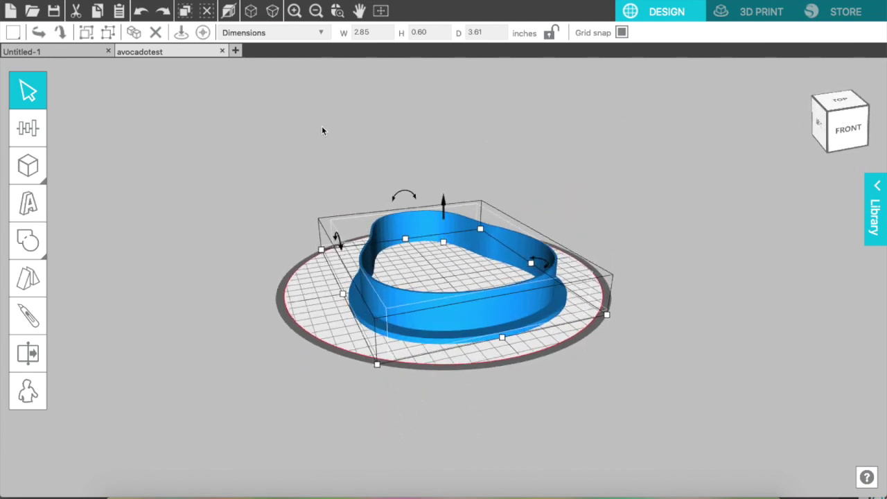
- Save the cutter model to the User Designs library as avocadotest.s3d
{"action": "left_click", "coordinate": [109, 0]}
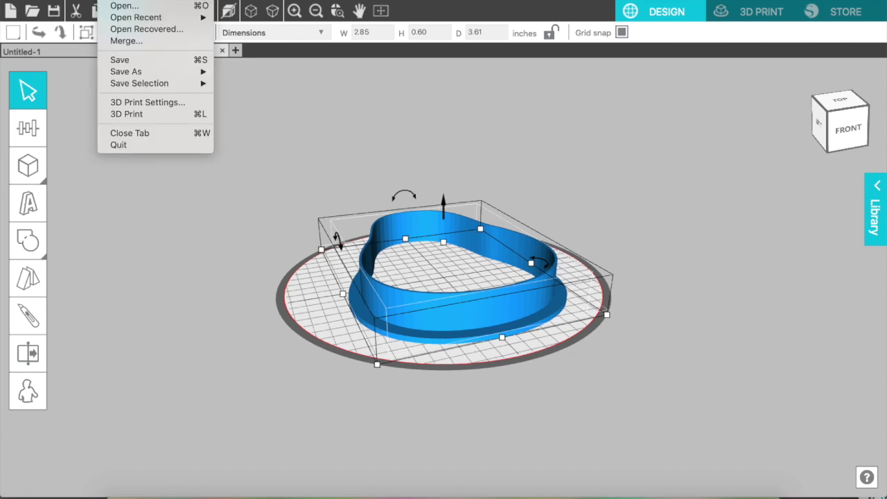
{"action": "mouse_move", "coordinate": [125, 73]}
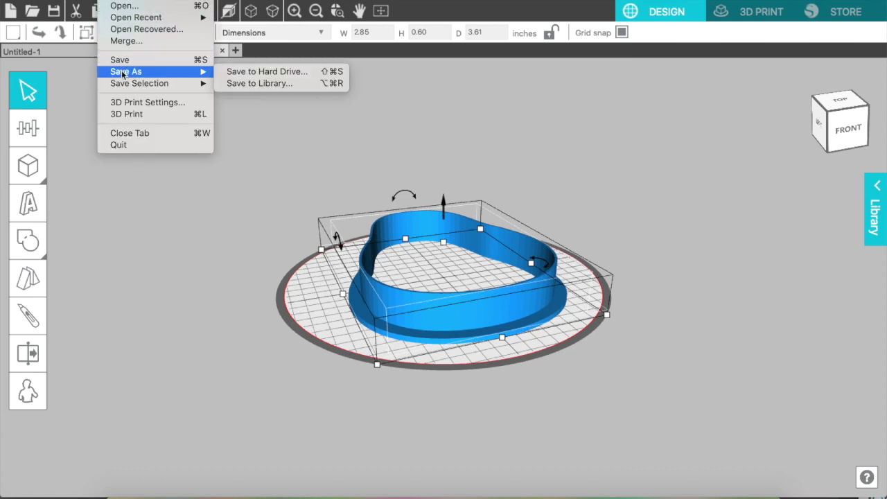
{"action": "left_click", "coordinate": [248, 84]}
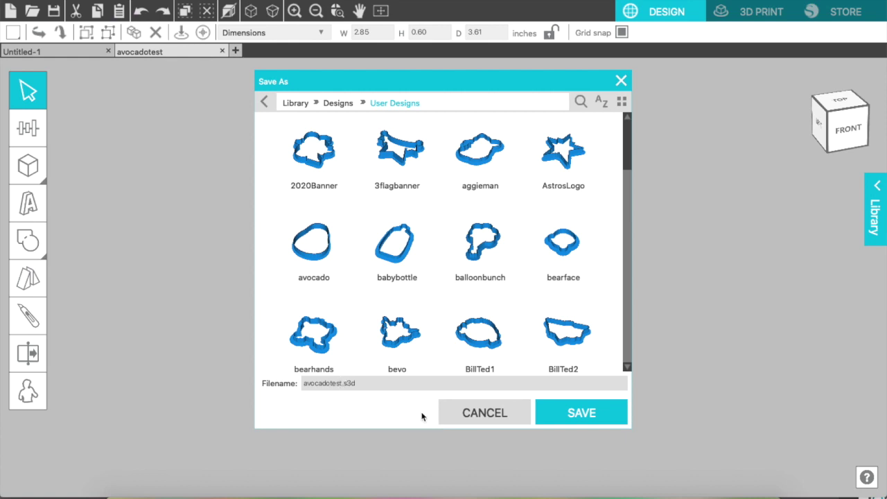
{"action": "left_click", "coordinate": [582, 407]}
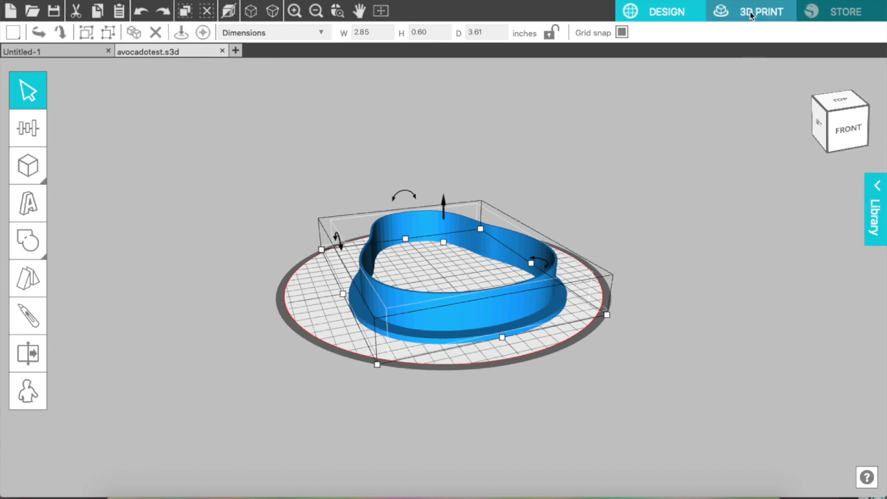
- Group the avocado's wide base and tall cutter wall into one object
{"action": "left_click", "coordinate": [87, 34]}
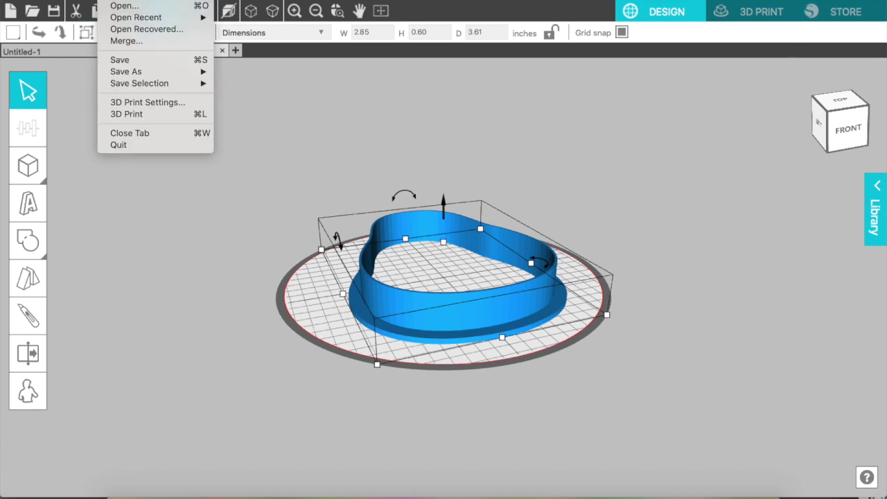
- Save the grouped avocado cutter and slice it for 3D printing, showing the whole print bed in the preview
{"action": "left_click", "coordinate": [125, 64]}
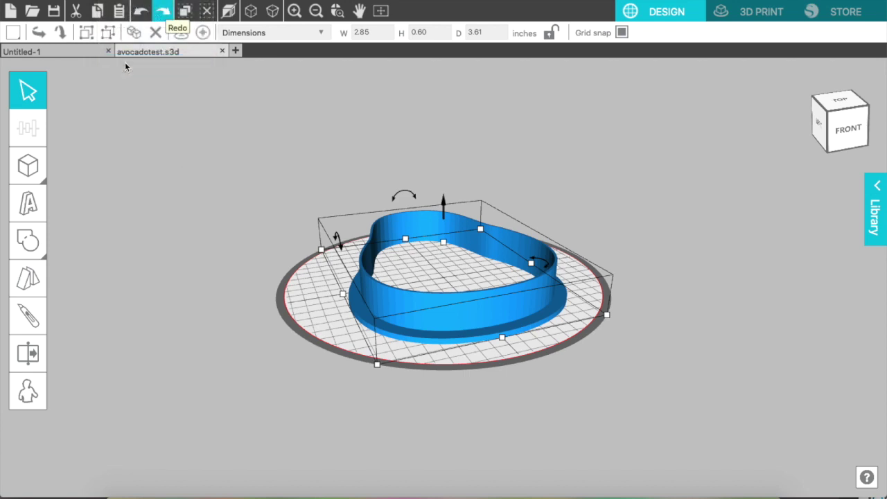
{"action": "left_click", "coordinate": [756, 10]}
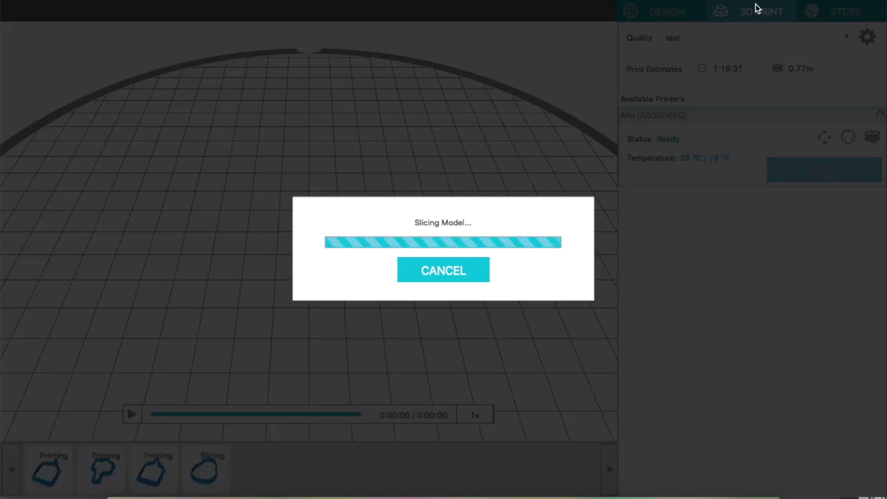
{"action": "scroll", "coordinate": [393, 180], "scroll_direction": "down", "scroll_amount": 5}
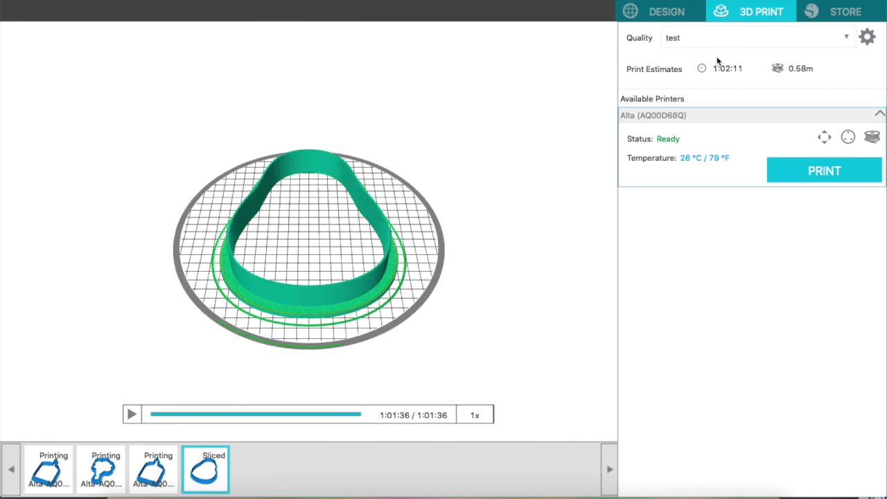
- Try the Standard (PLA) print quality to compare the print estimates, and return the quality to the user-defined test preset
{"action": "left_click", "coordinate": [732, 38]}
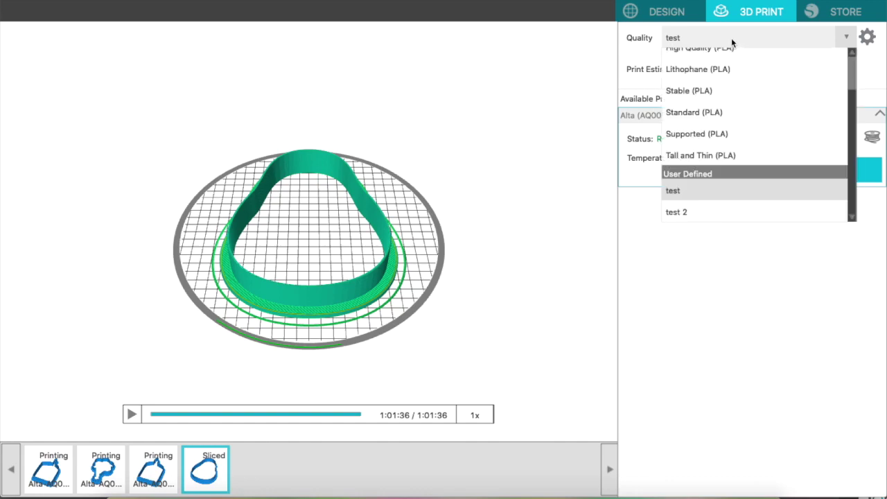
{"action": "left_click", "coordinate": [715, 113]}
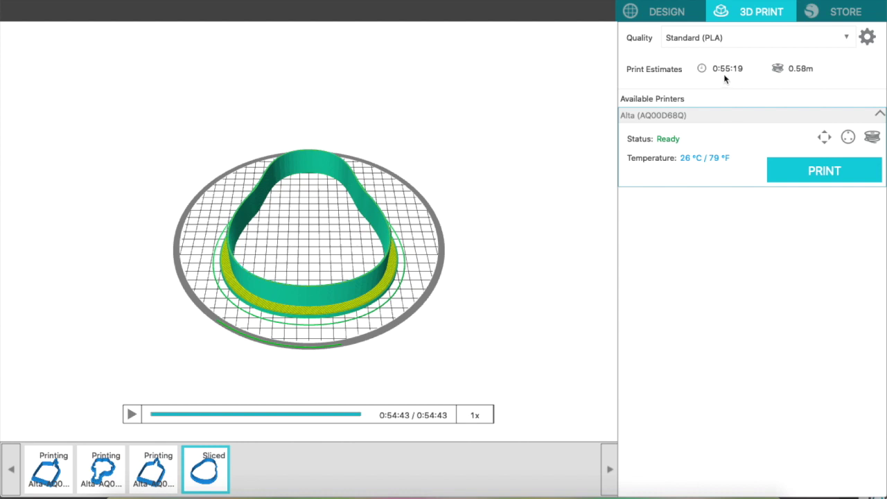
{"action": "left_click", "coordinate": [707, 36]}
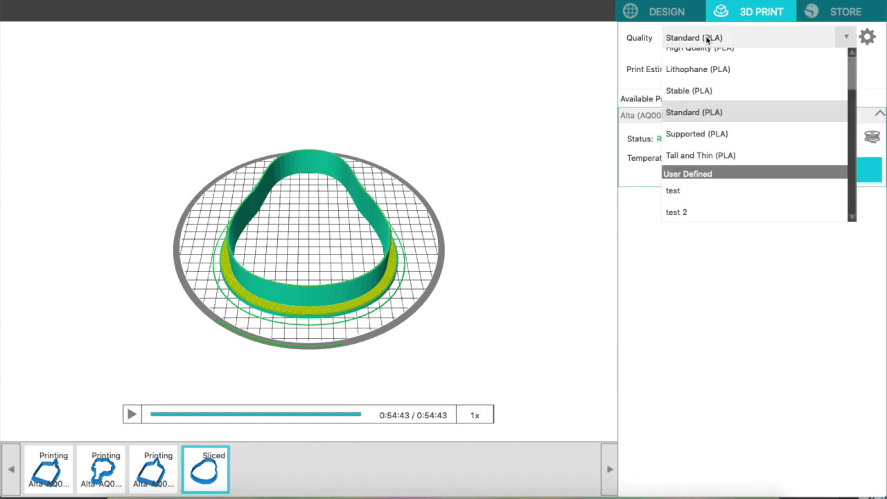
{"action": "left_click", "coordinate": [669, 190]}
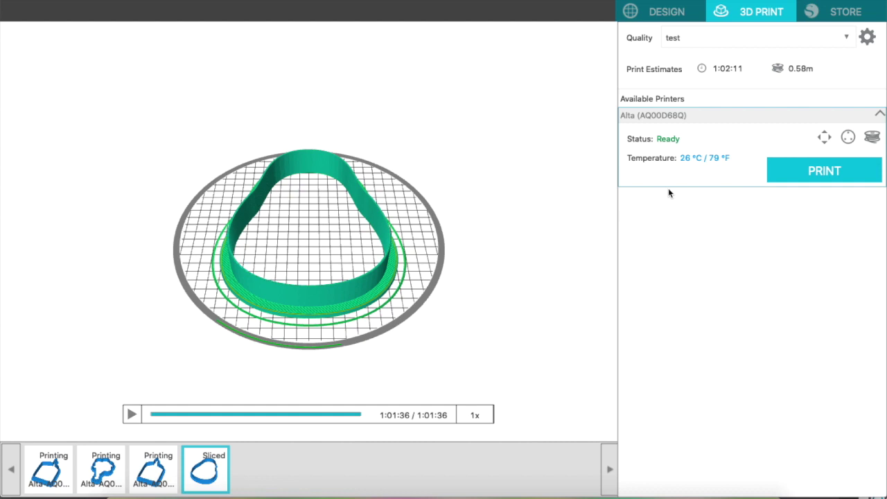